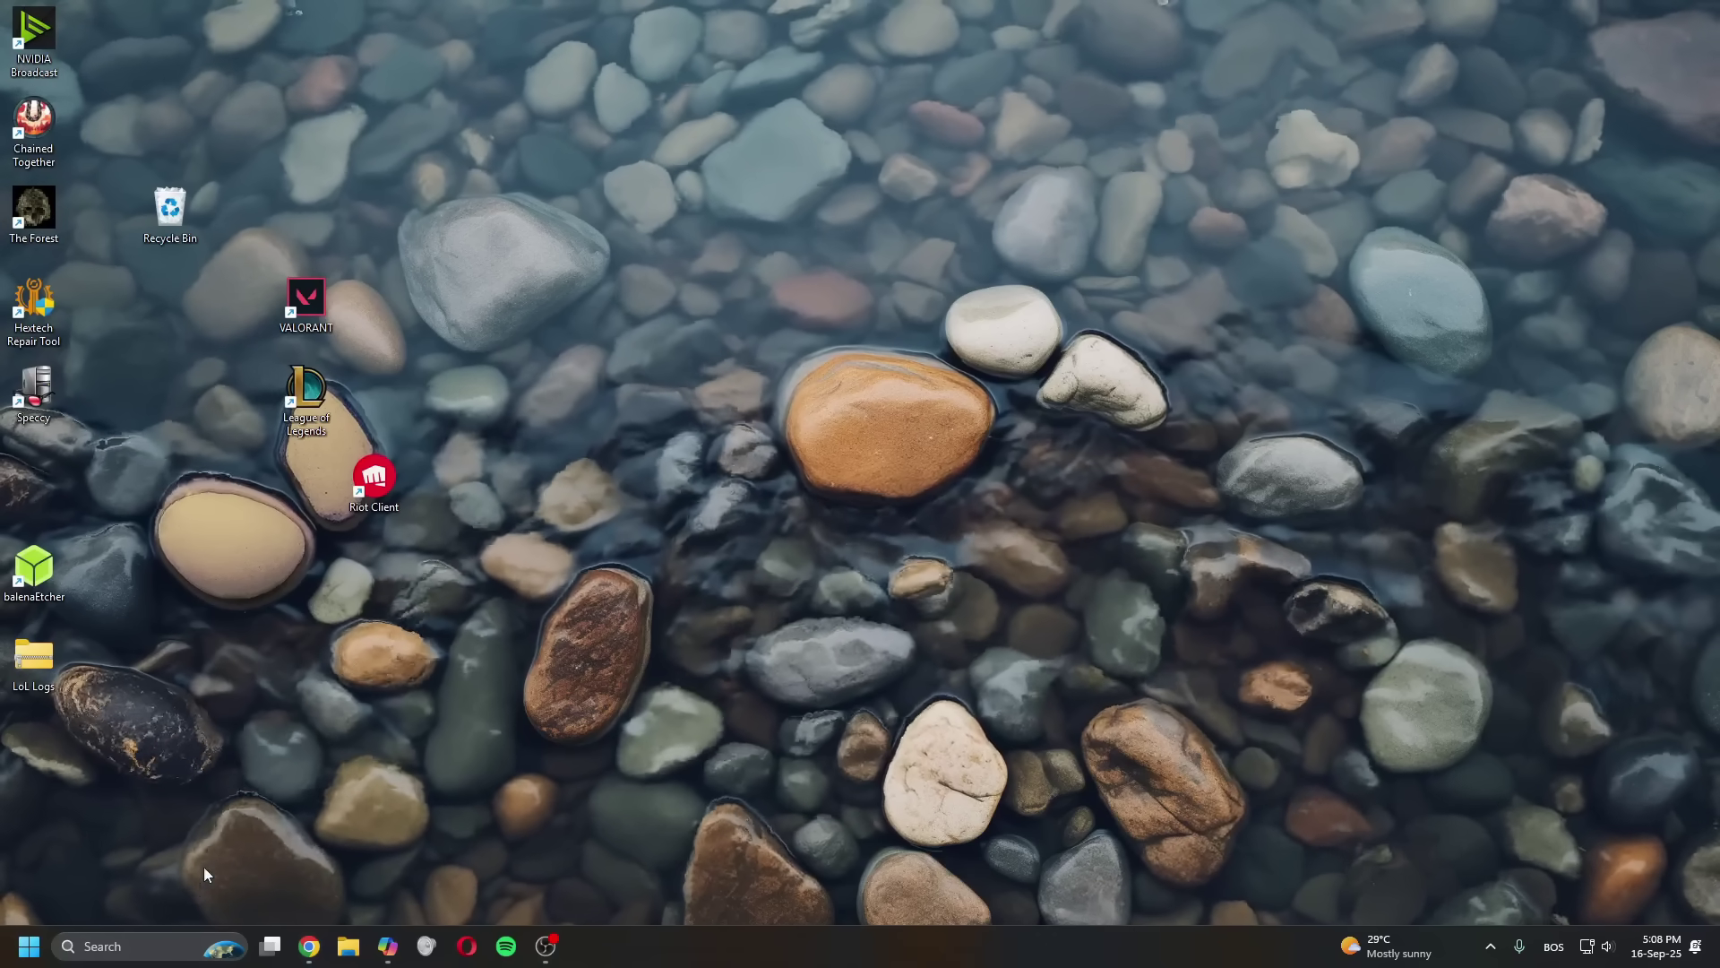
# Run ipconfig /flushdns in an administrator Command Prompt to flush the DNS resolver cache
pyautogui.click(143, 946)
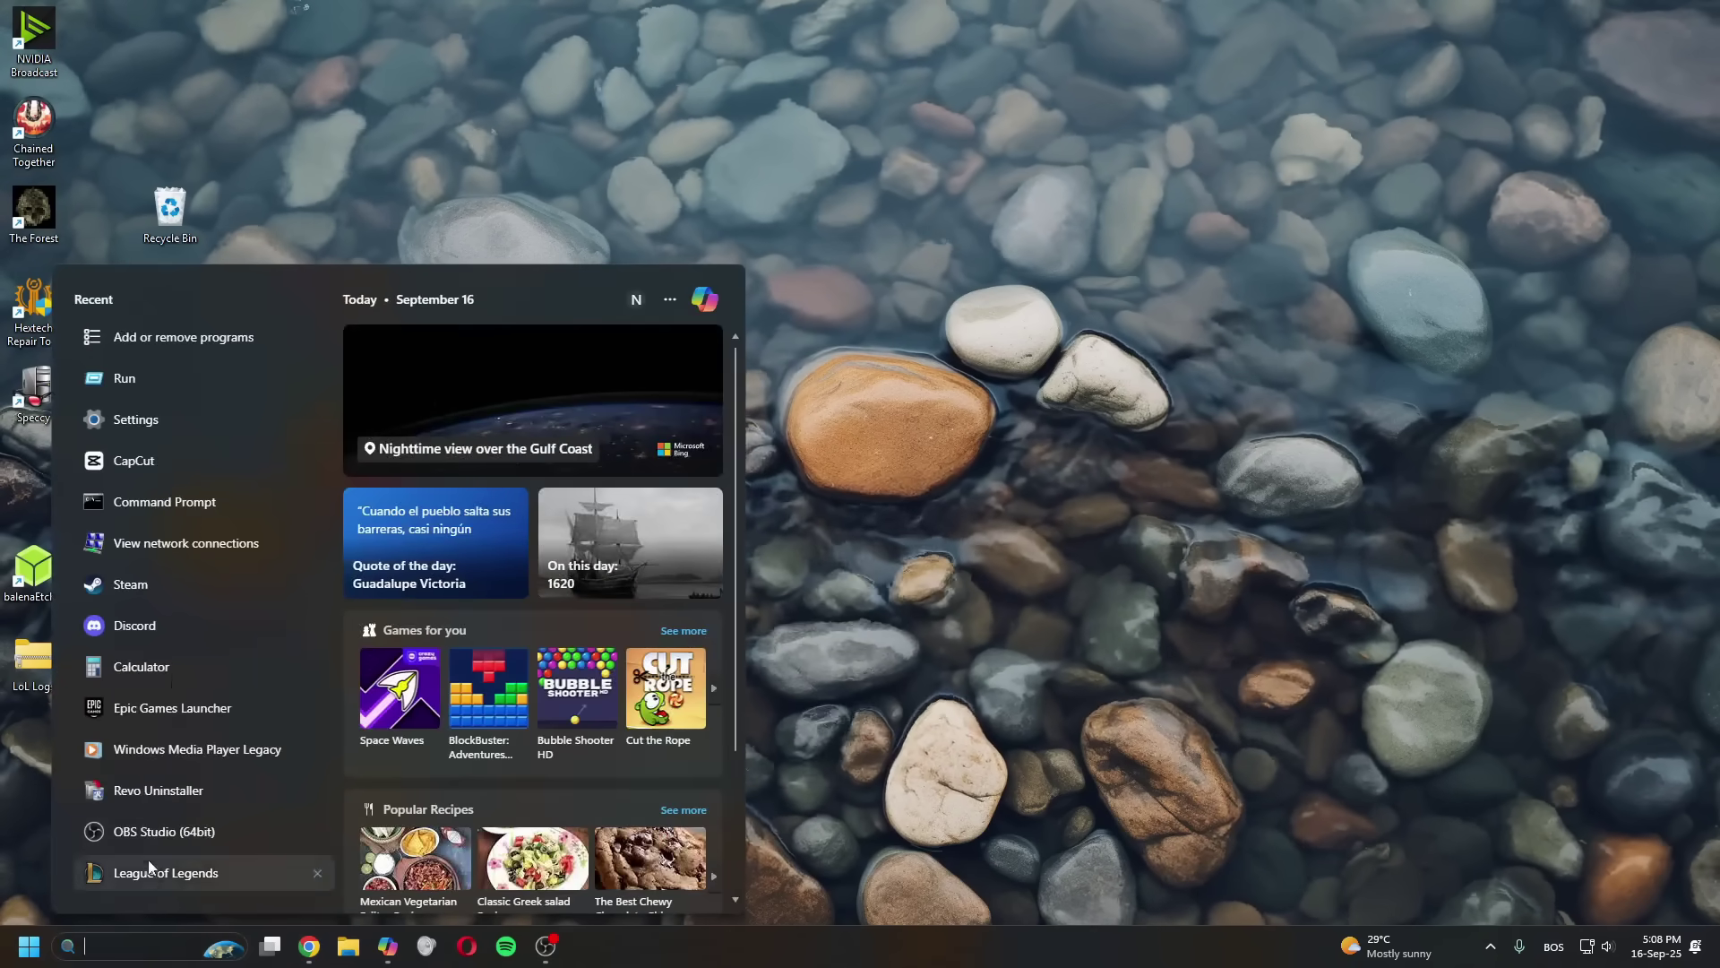
pyautogui.rightClick(201, 509)
pyautogui.click(279, 530)
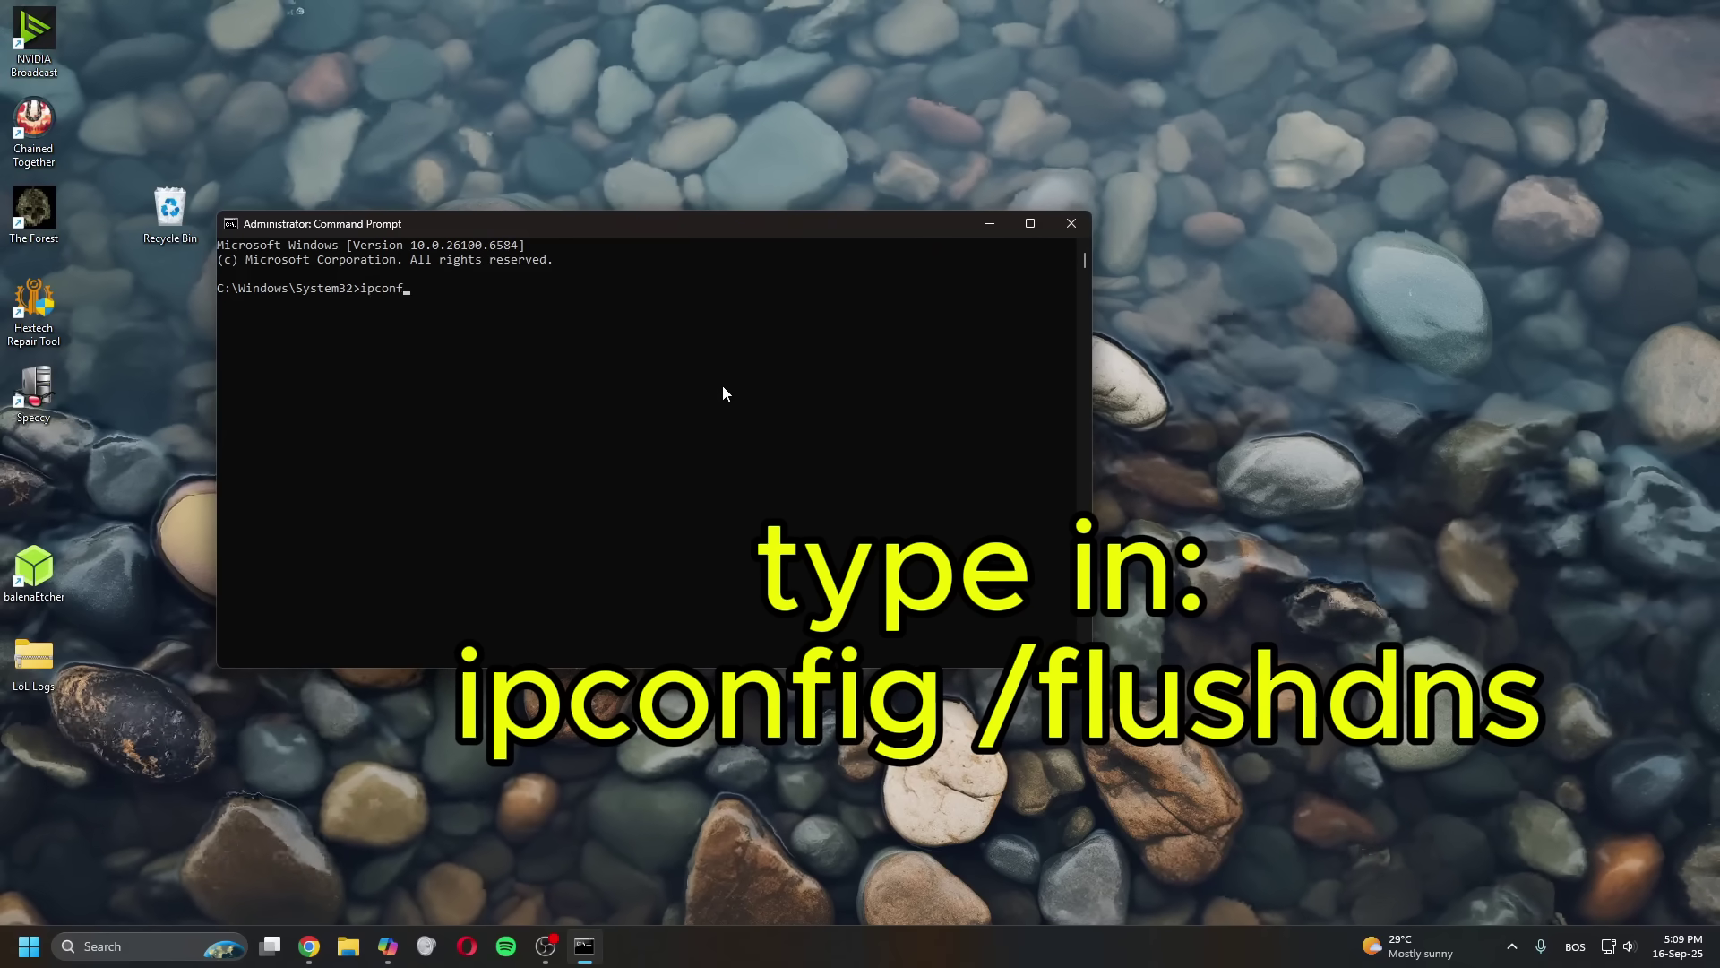
pyautogui.write(' /')
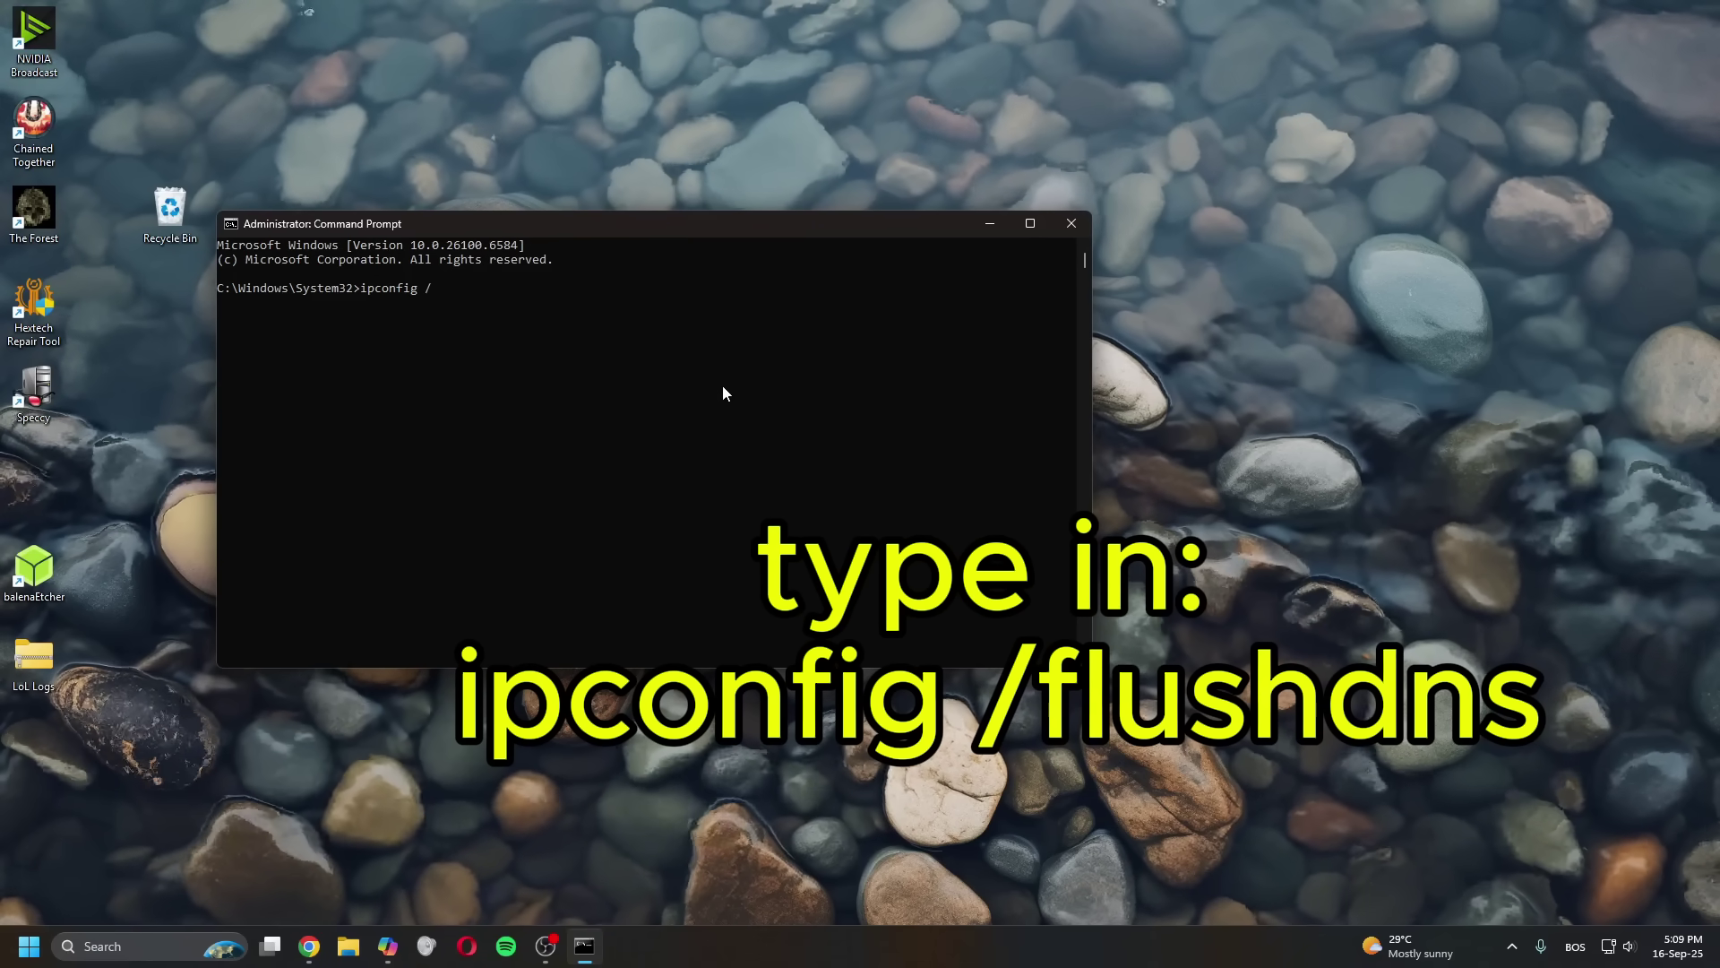
pyautogui.write('flushdns')
pyautogui.press('Return')
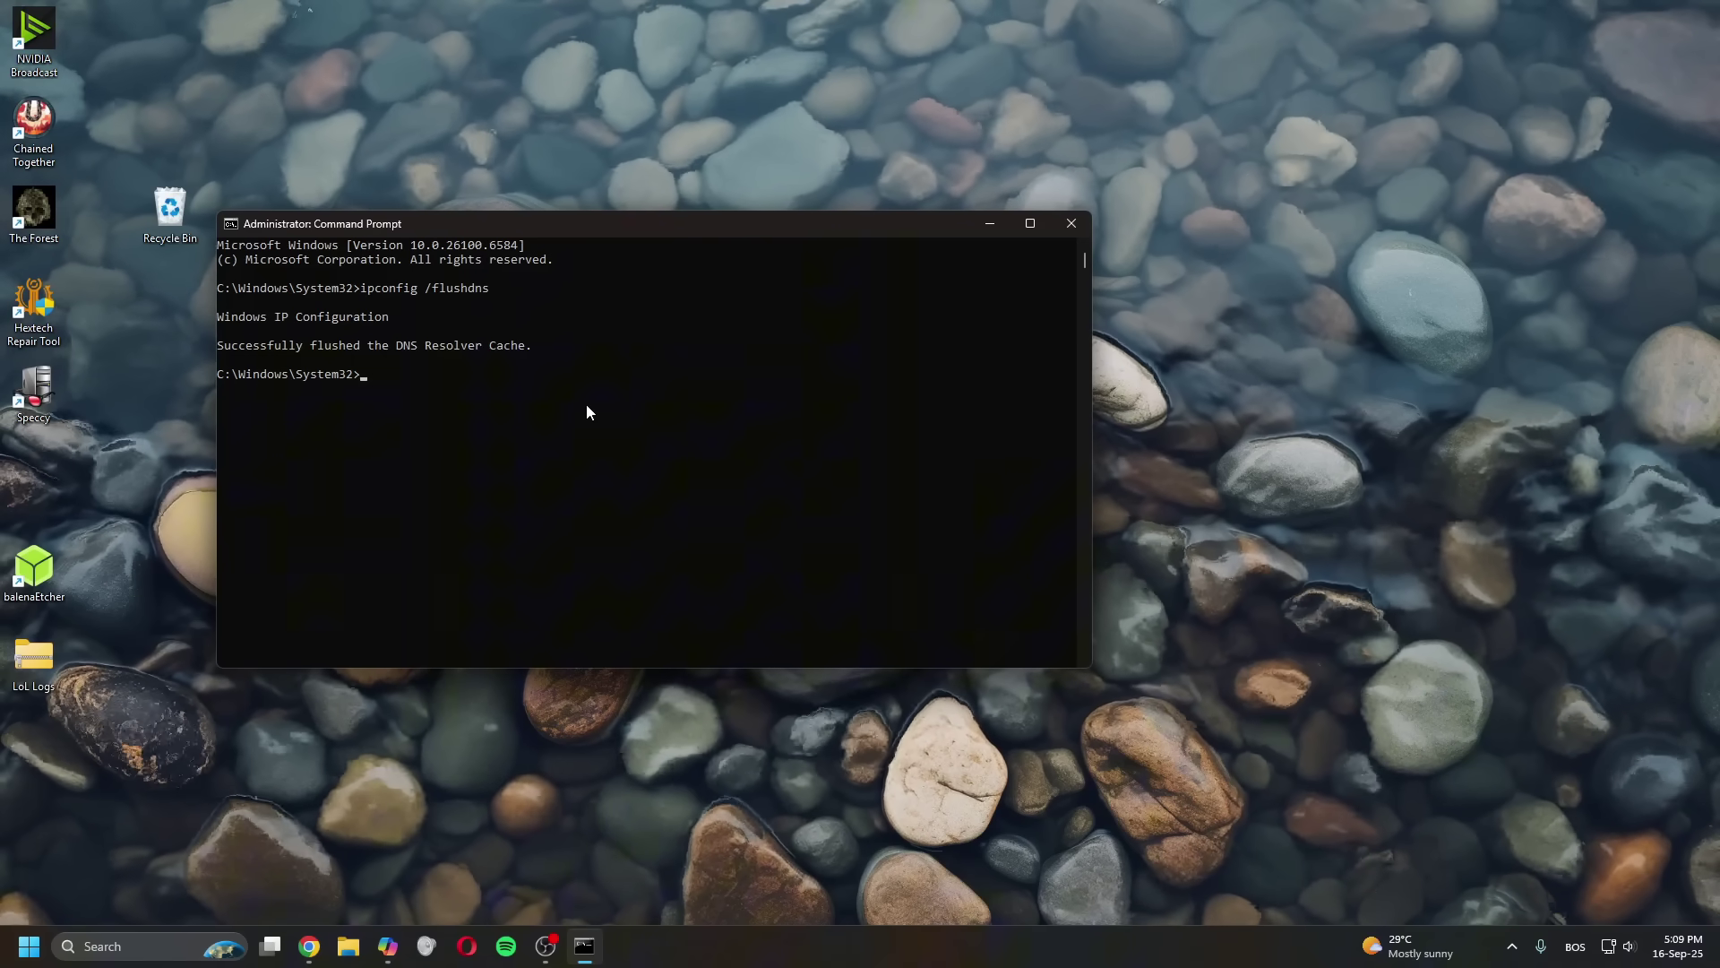
# Ping 1.1.1.1 and 8.8.8.8, getting 17 ms and 22 ms averages with 0% loss
pyautogui.write('ping 1')
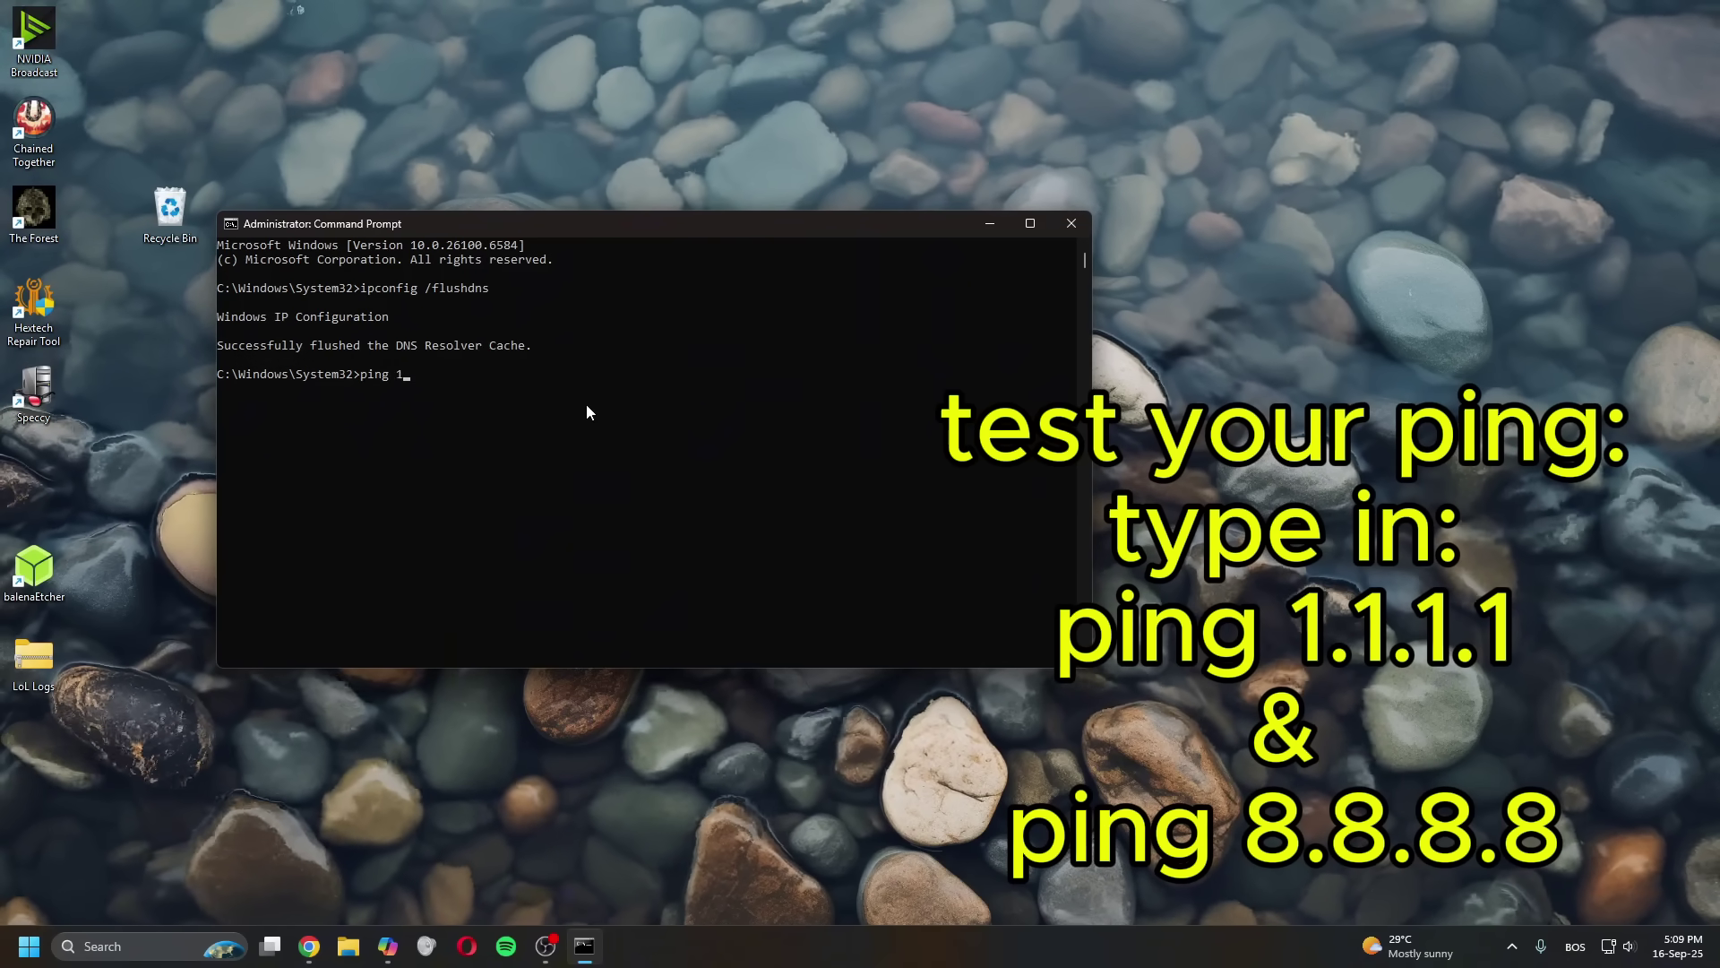
pyautogui.write('.1.1.')
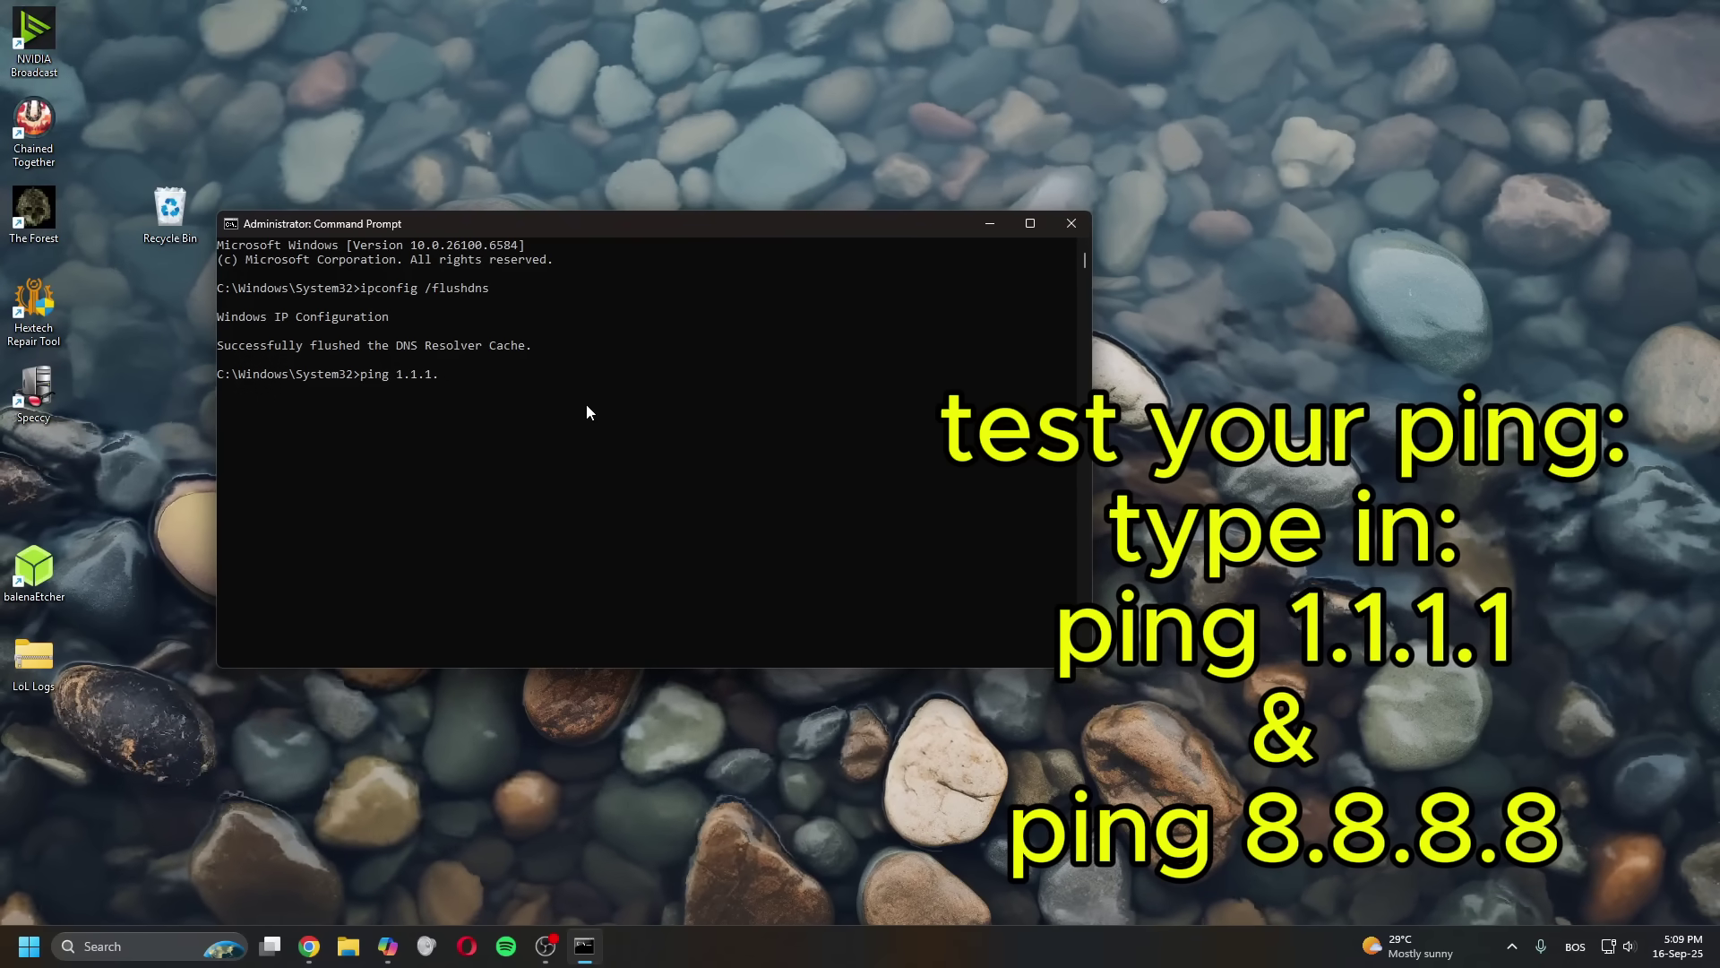
pyautogui.write('1')
pyautogui.press('Return')
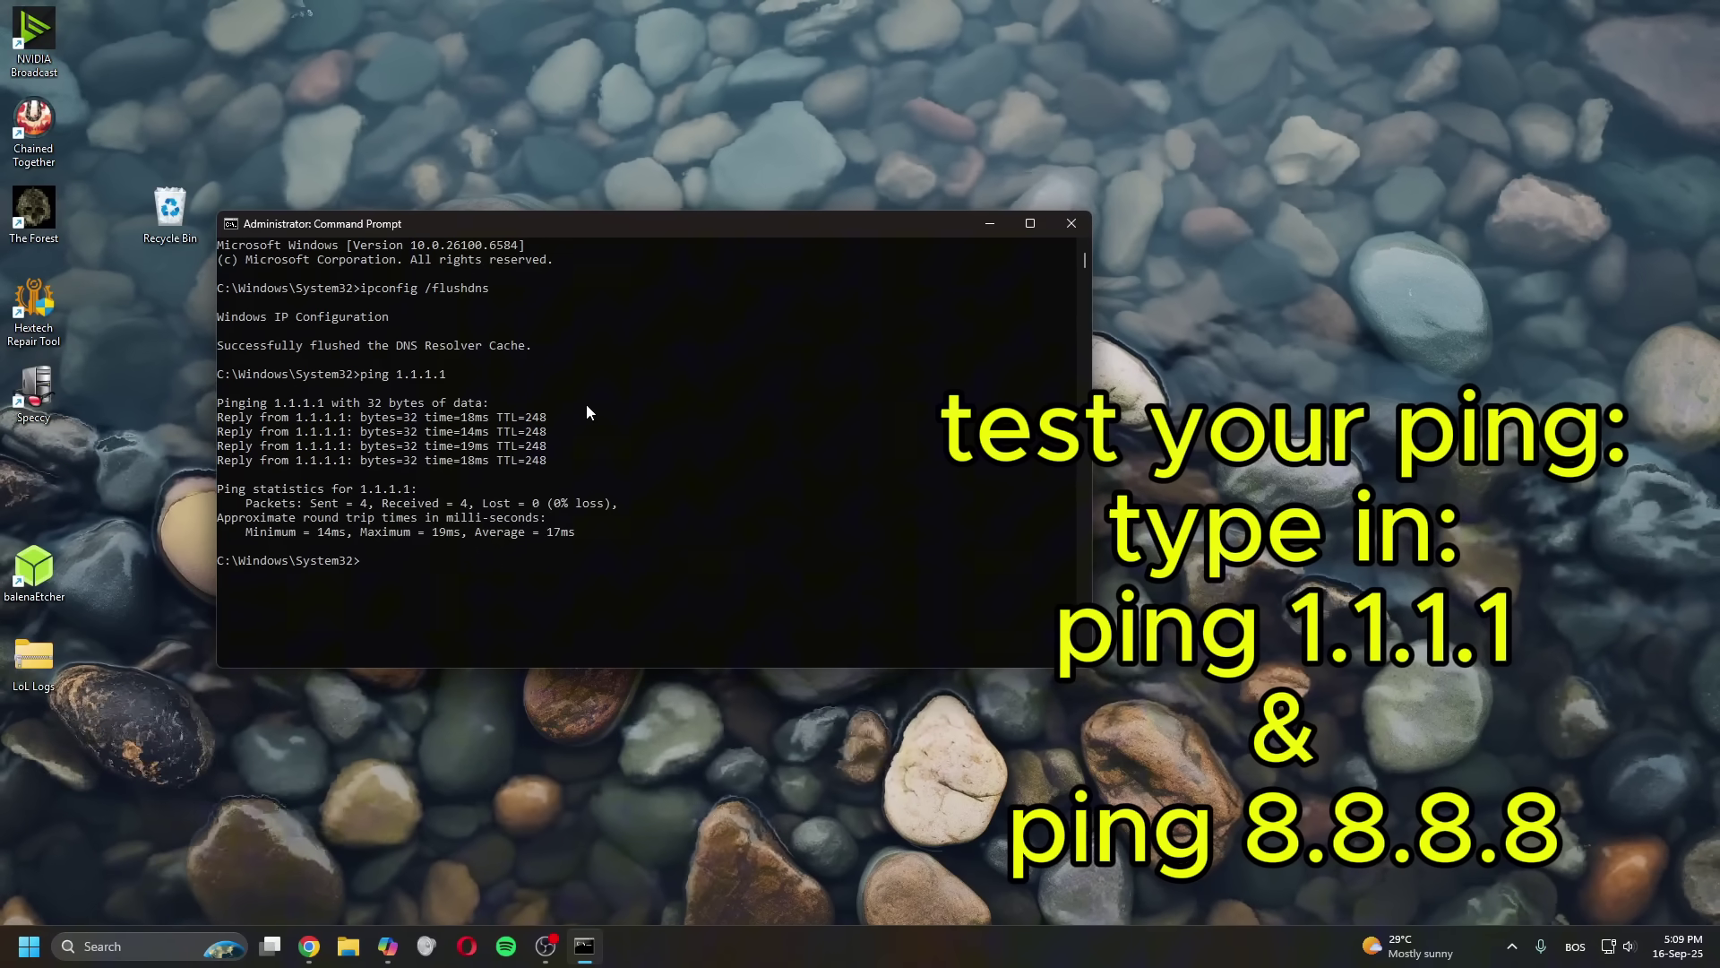
pyautogui.write('ping')
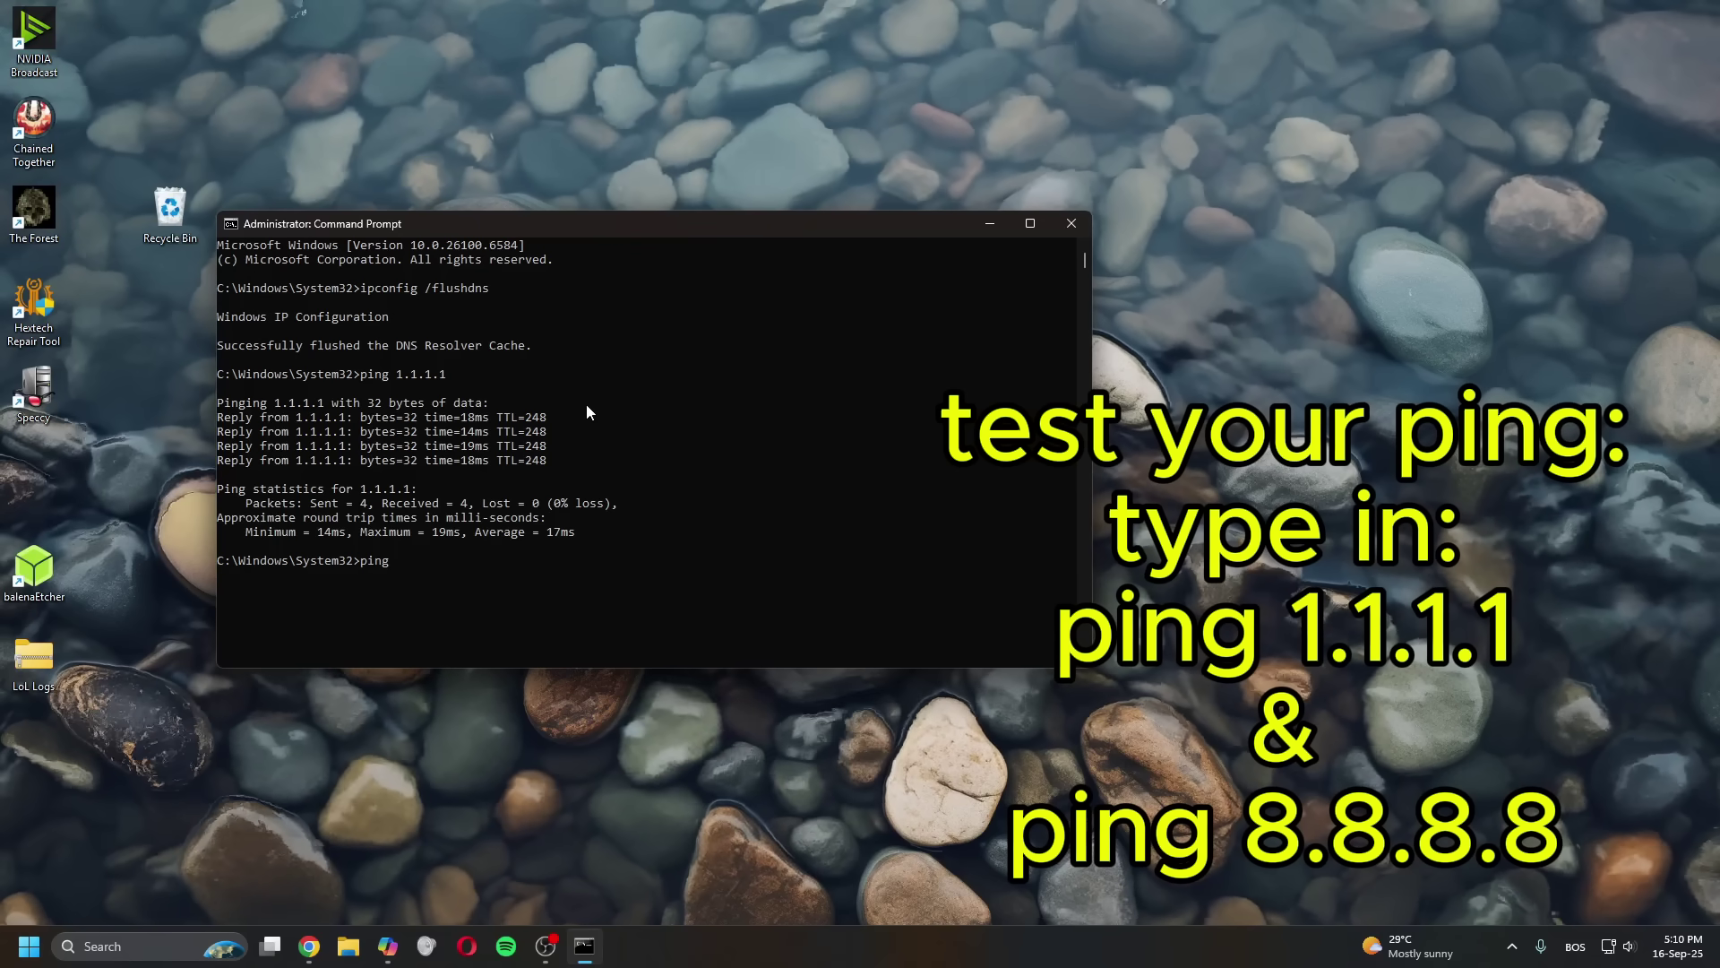
pyautogui.write(' 8.8.8')
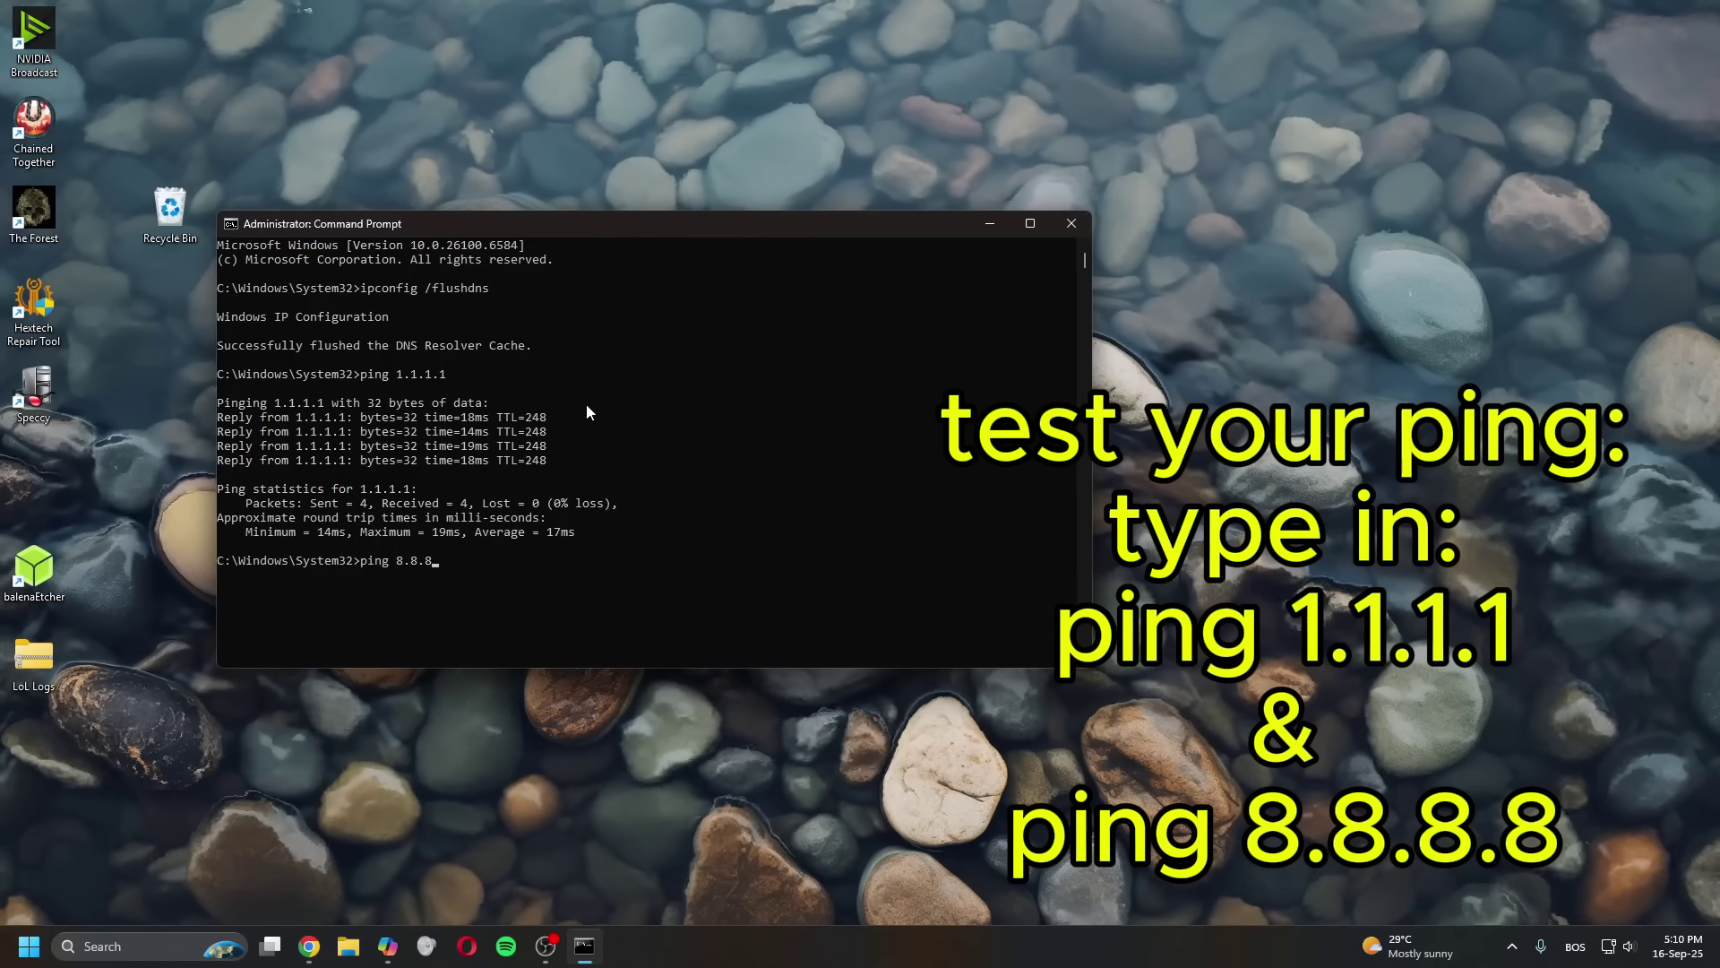
pyautogui.write('.8')
pyautogui.press('Return')
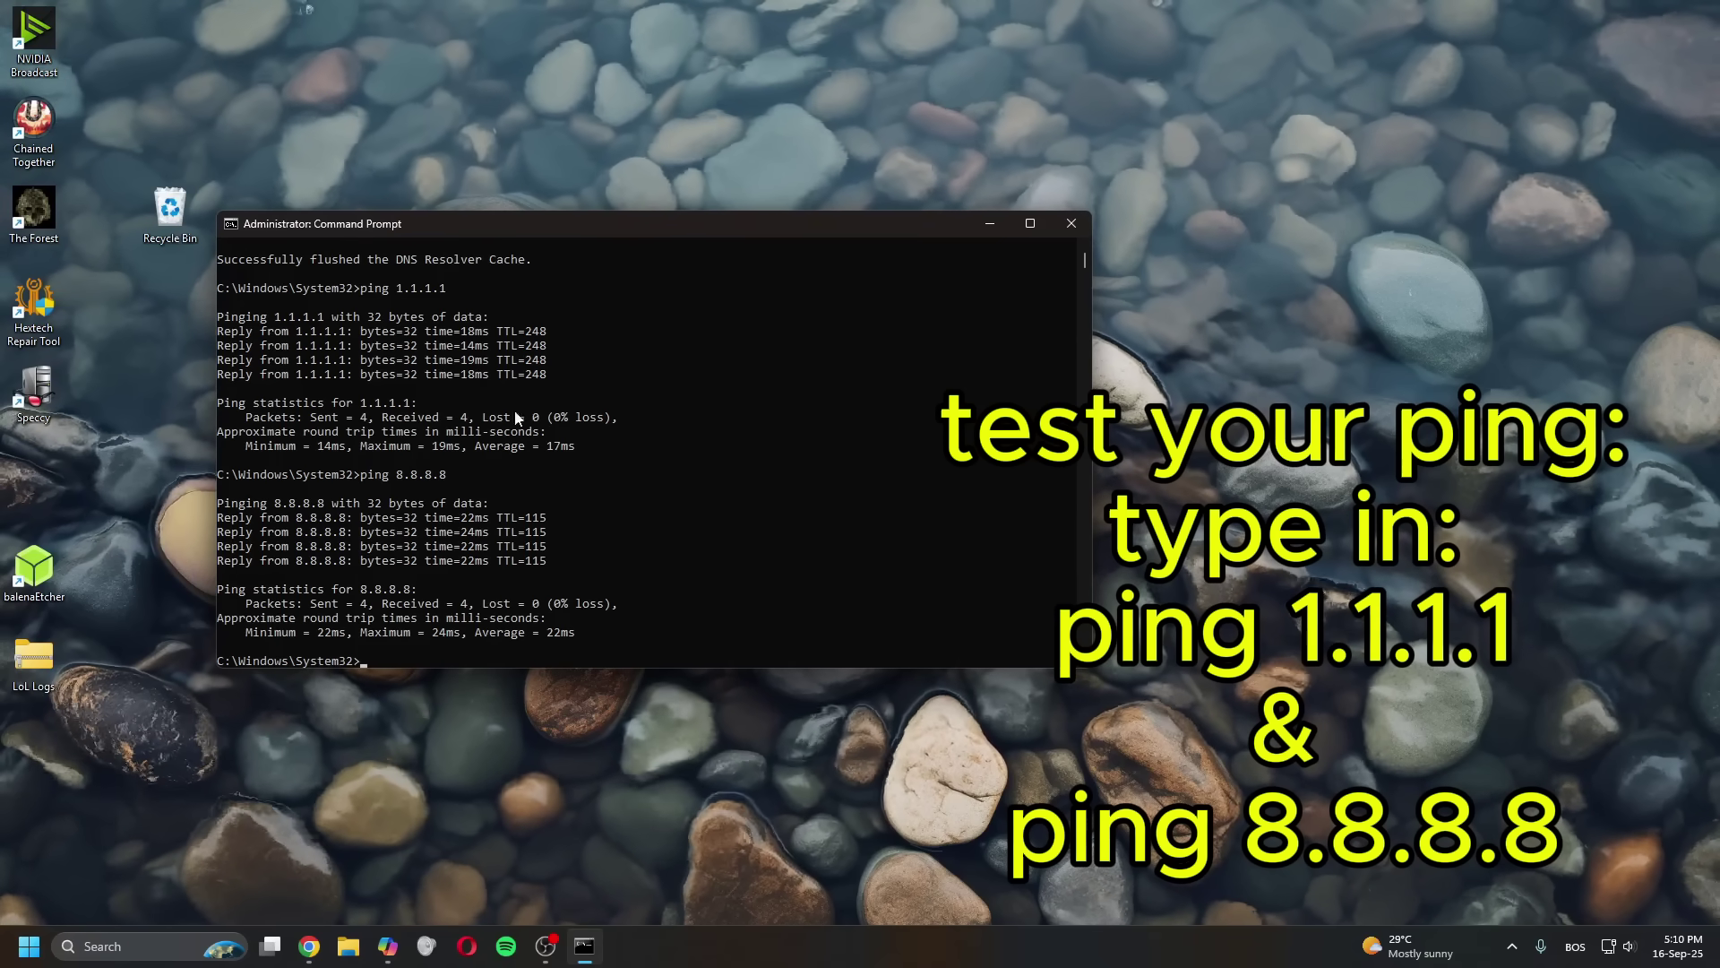
pyautogui.scroll(-1, 481, 449)
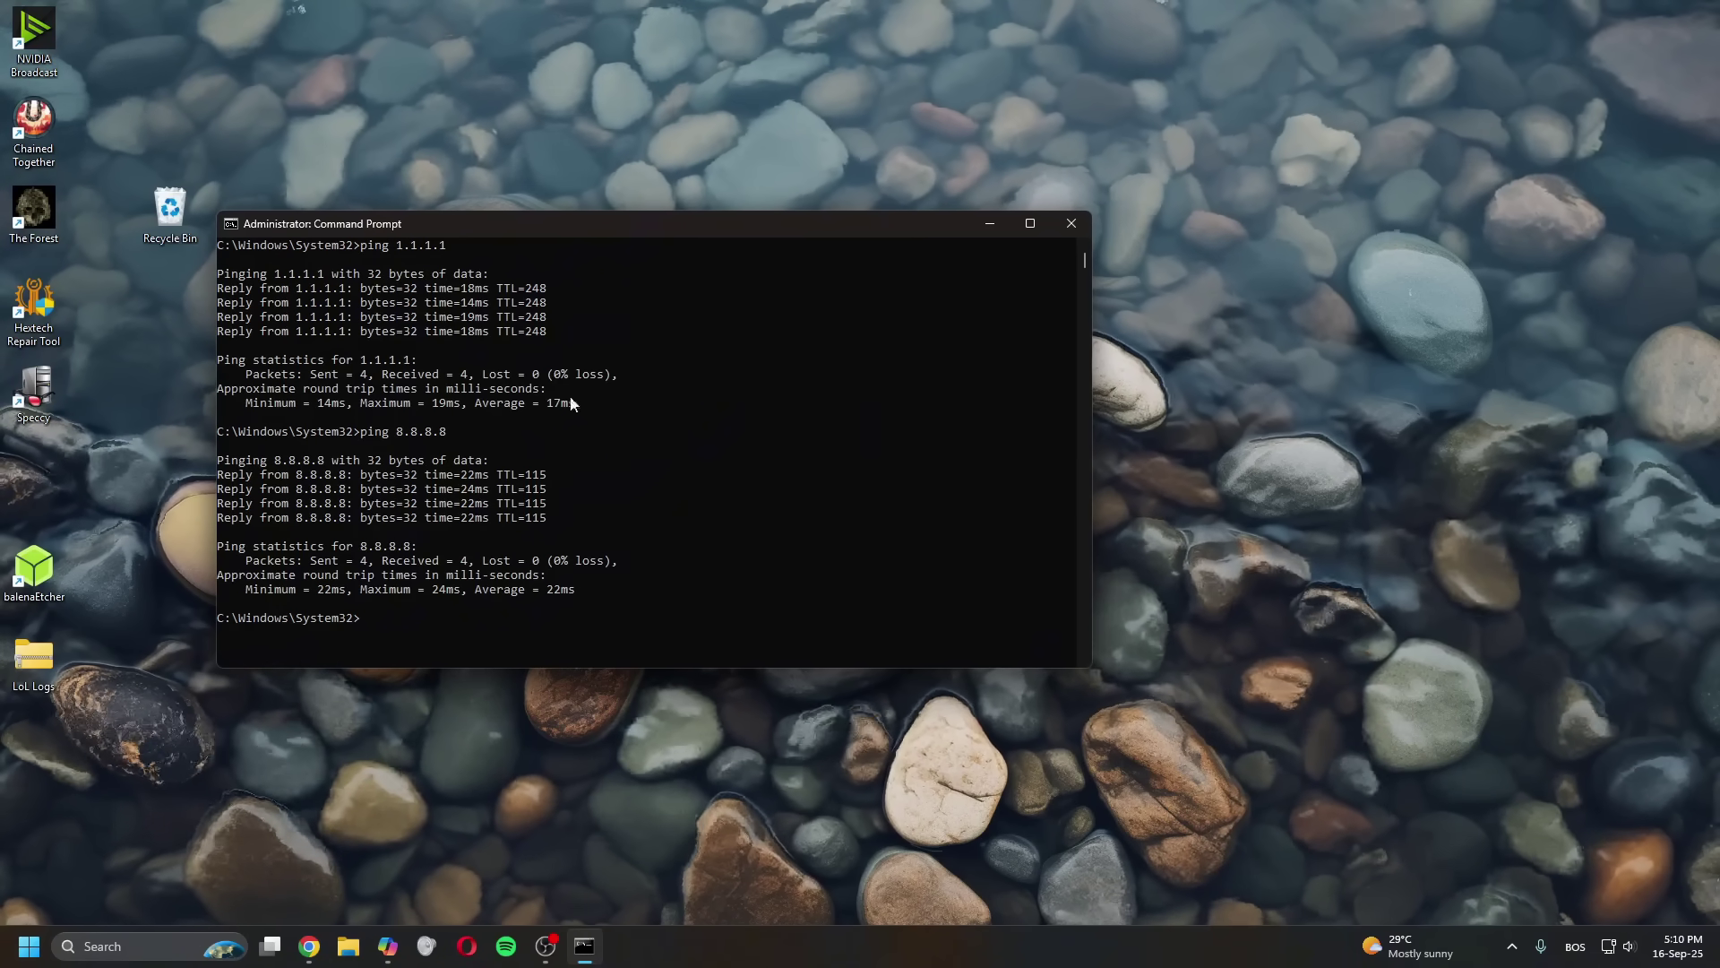
# Close Command Prompt and open the Ethernet connection's Properties from Network Connections
pyautogui.click(1071, 223)
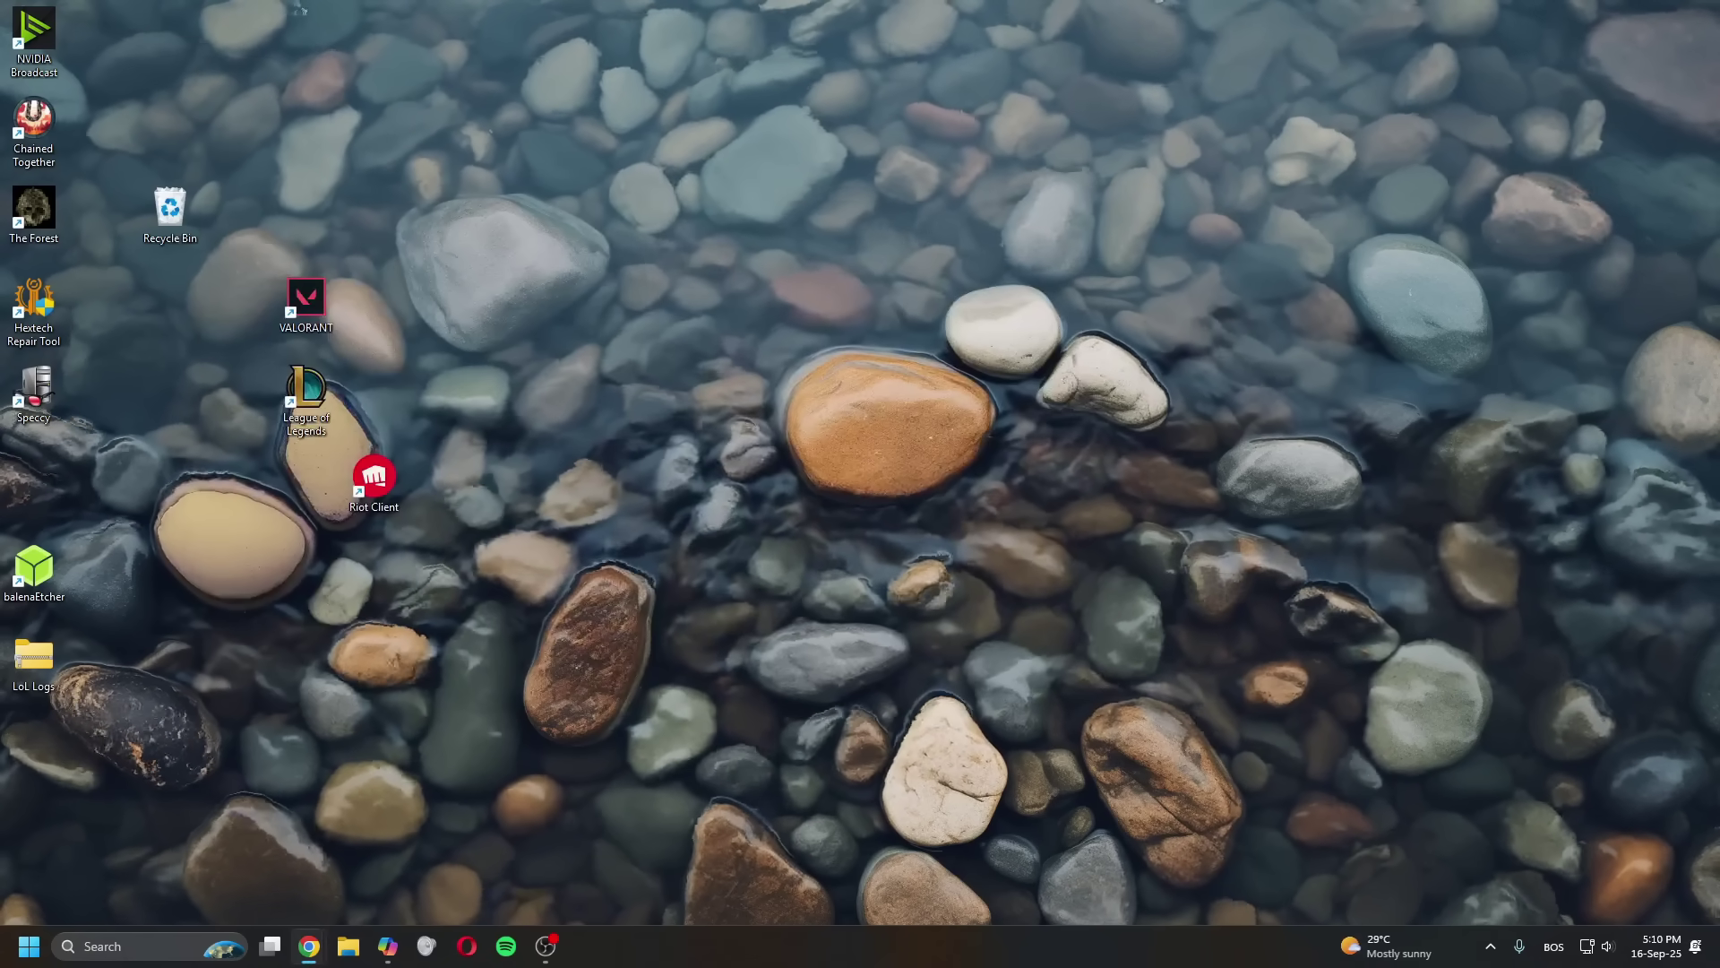
pyautogui.click(144, 946)
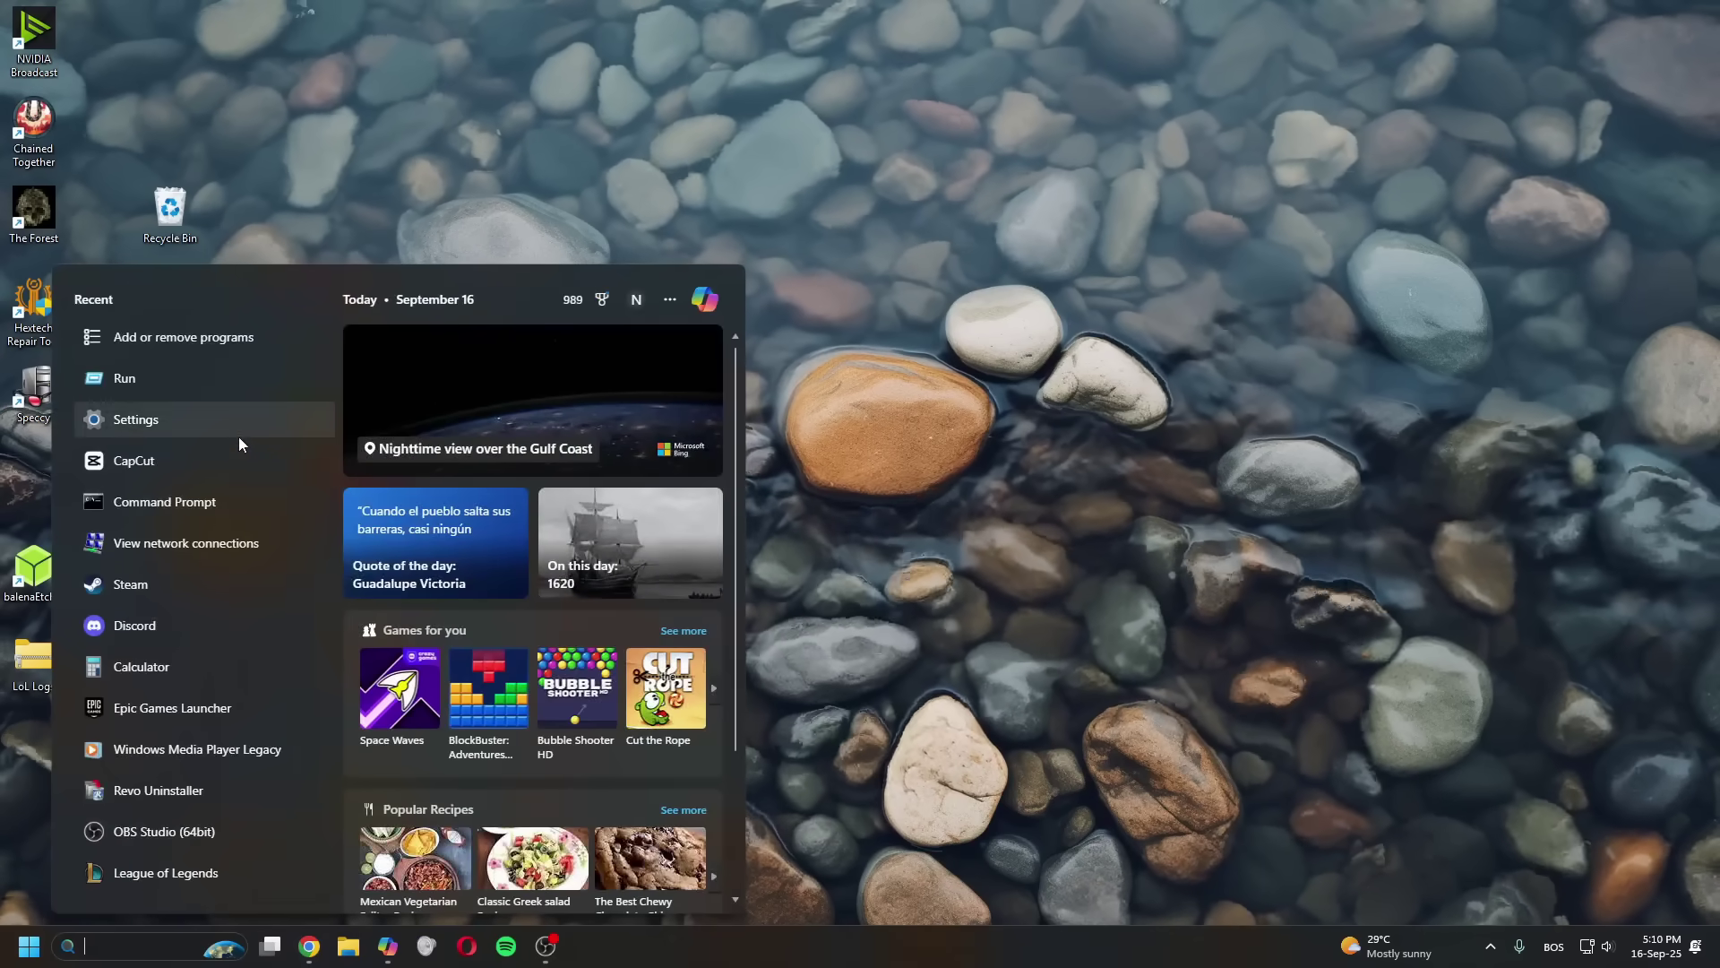
pyautogui.click(190, 549)
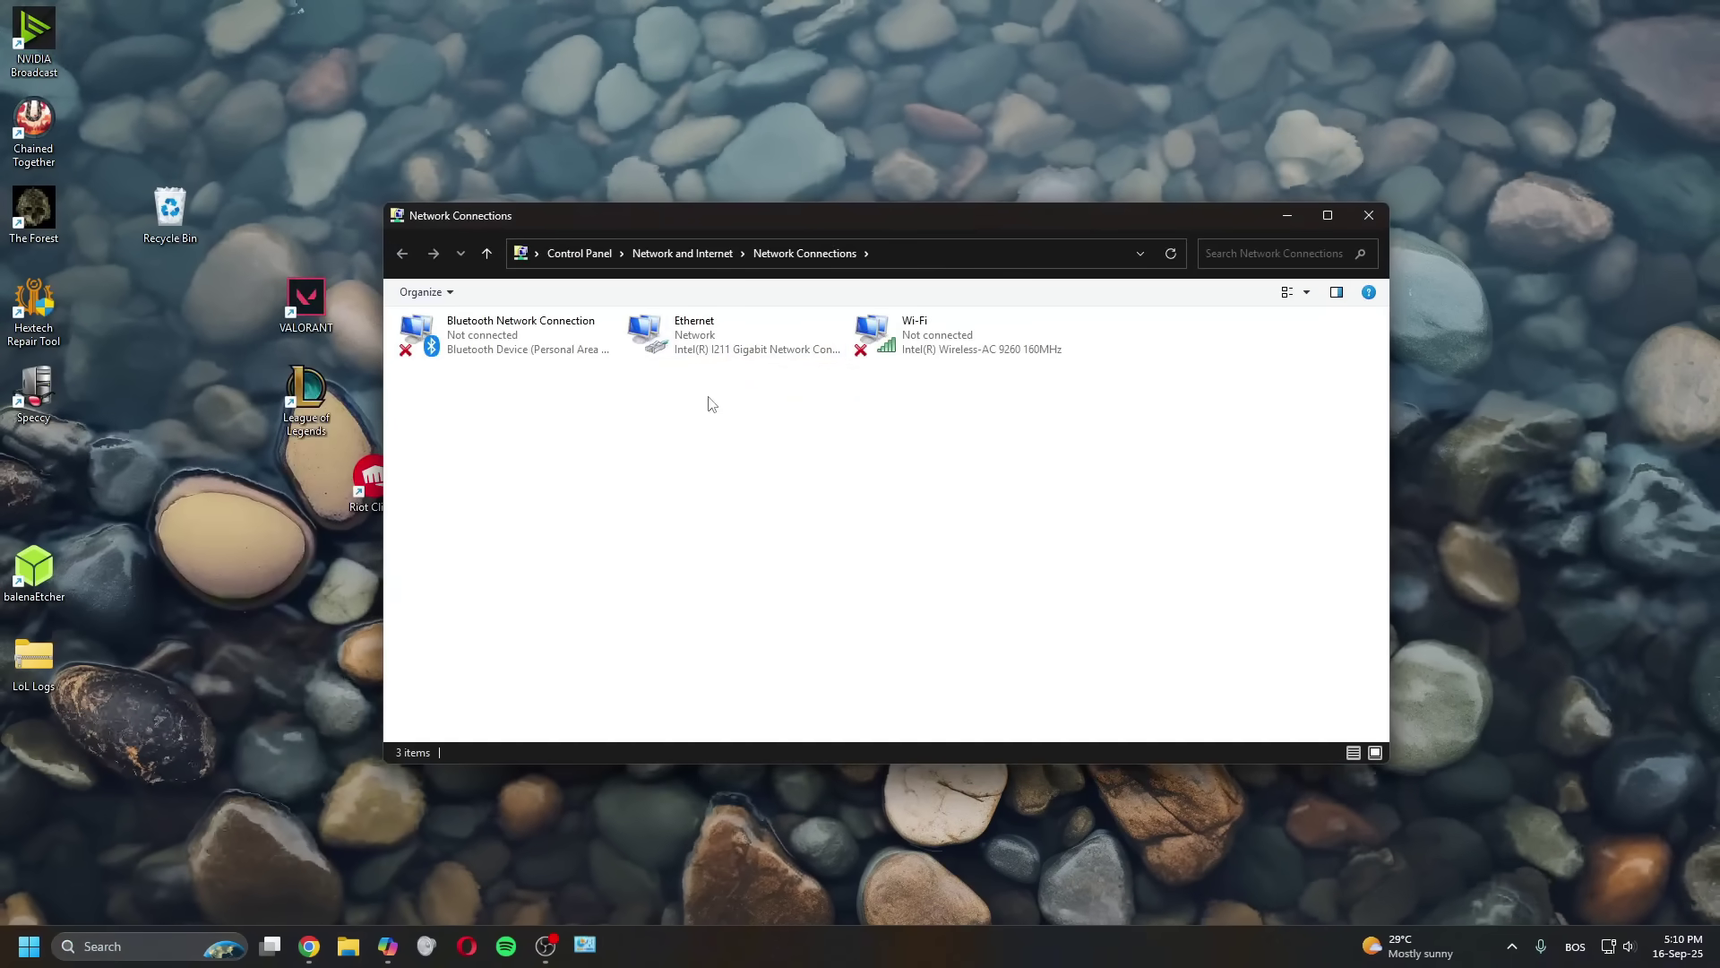
pyautogui.doubleClick(708, 339)
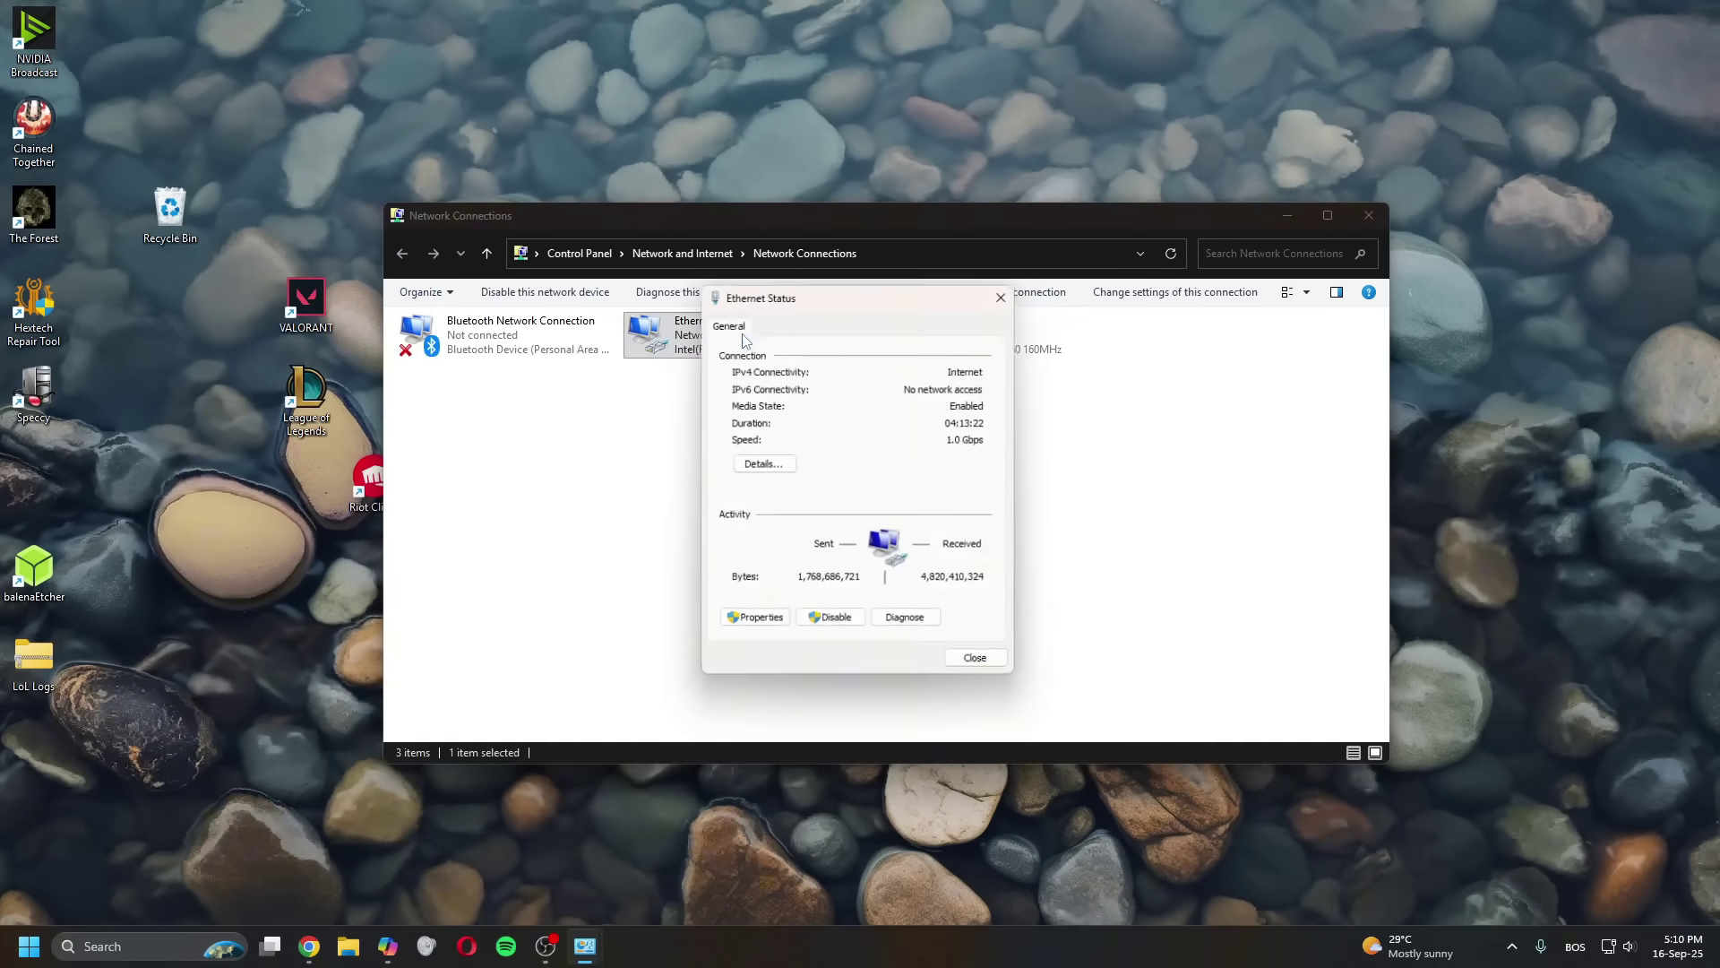
pyautogui.click(754, 622)
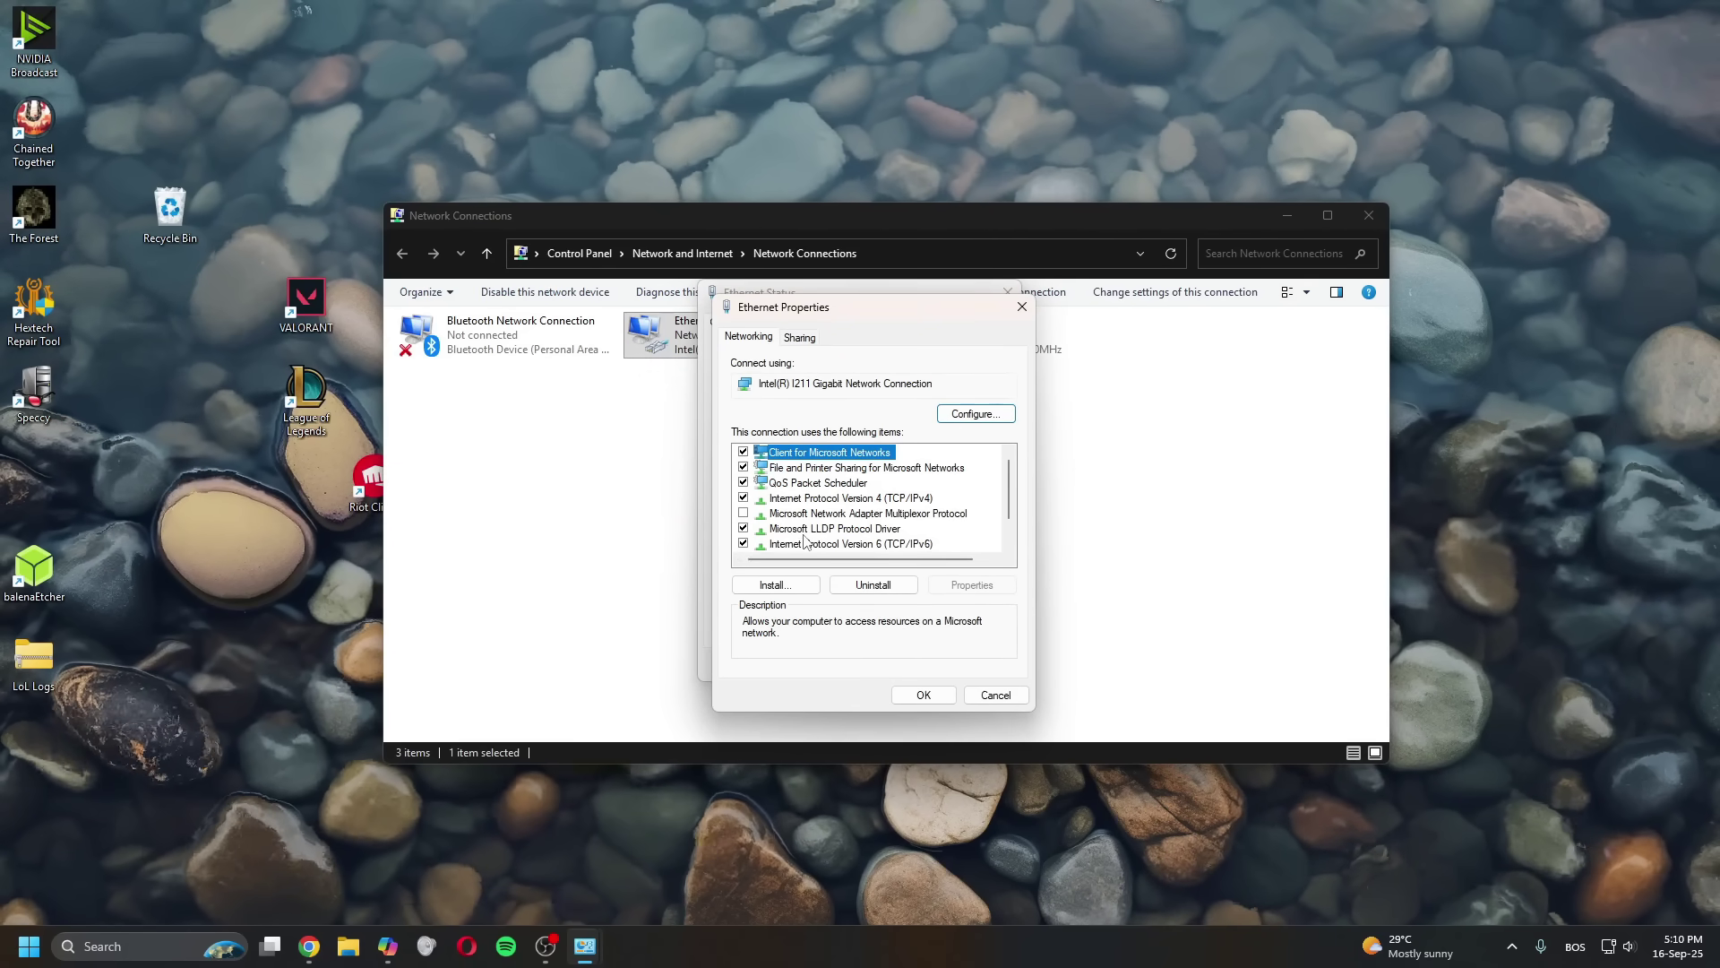
# In Ethernet's IPv4 settings, set preferred DNS 1.1.1.1 and alternate DNS 1.0.0.1
pyautogui.doubleClick(804, 498)
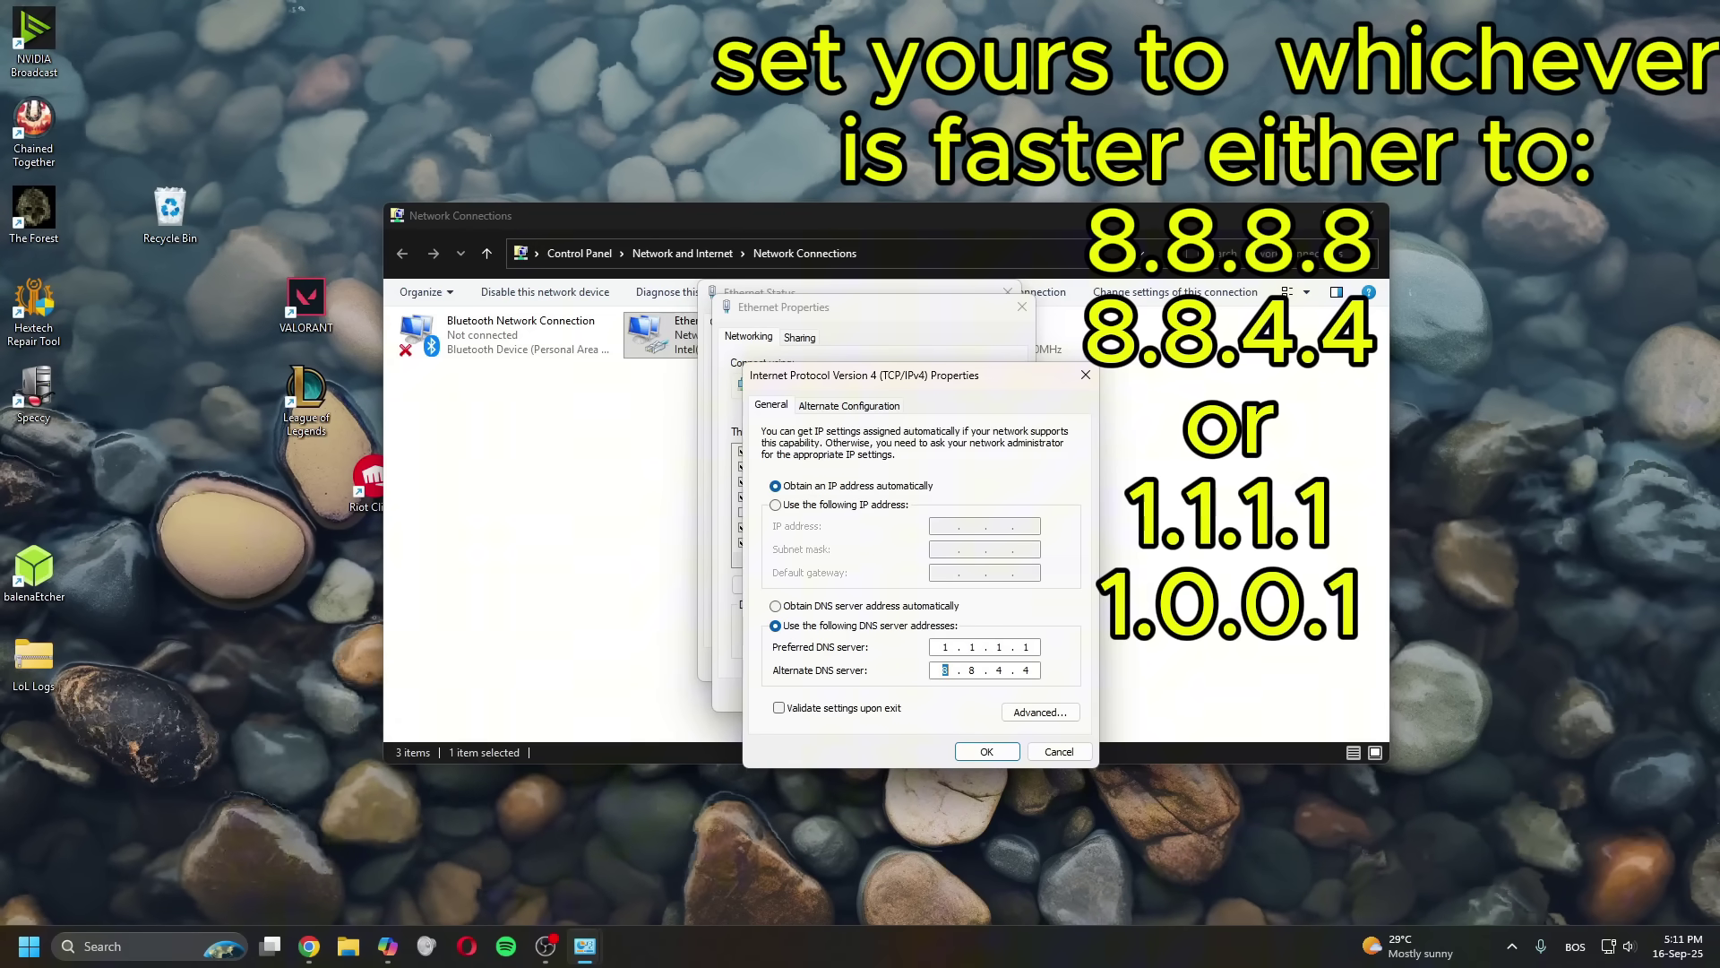
pyautogui.click(972, 670)
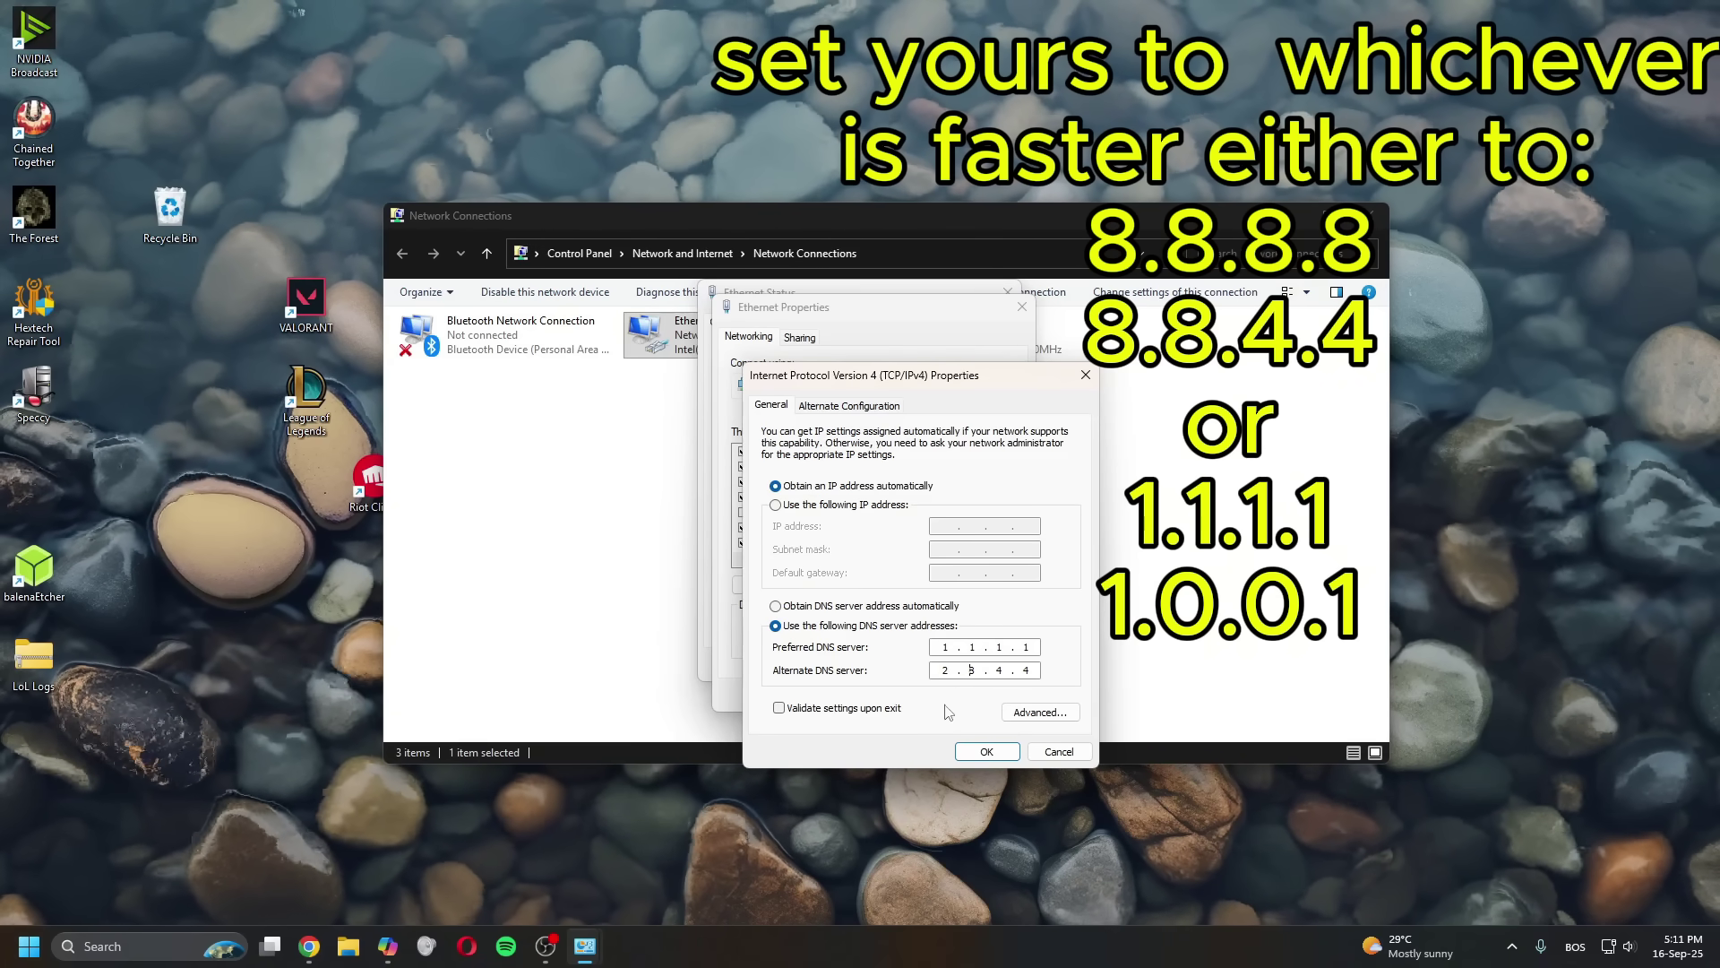
pyautogui.doubleClick(945, 671)
pyautogui.write('1')
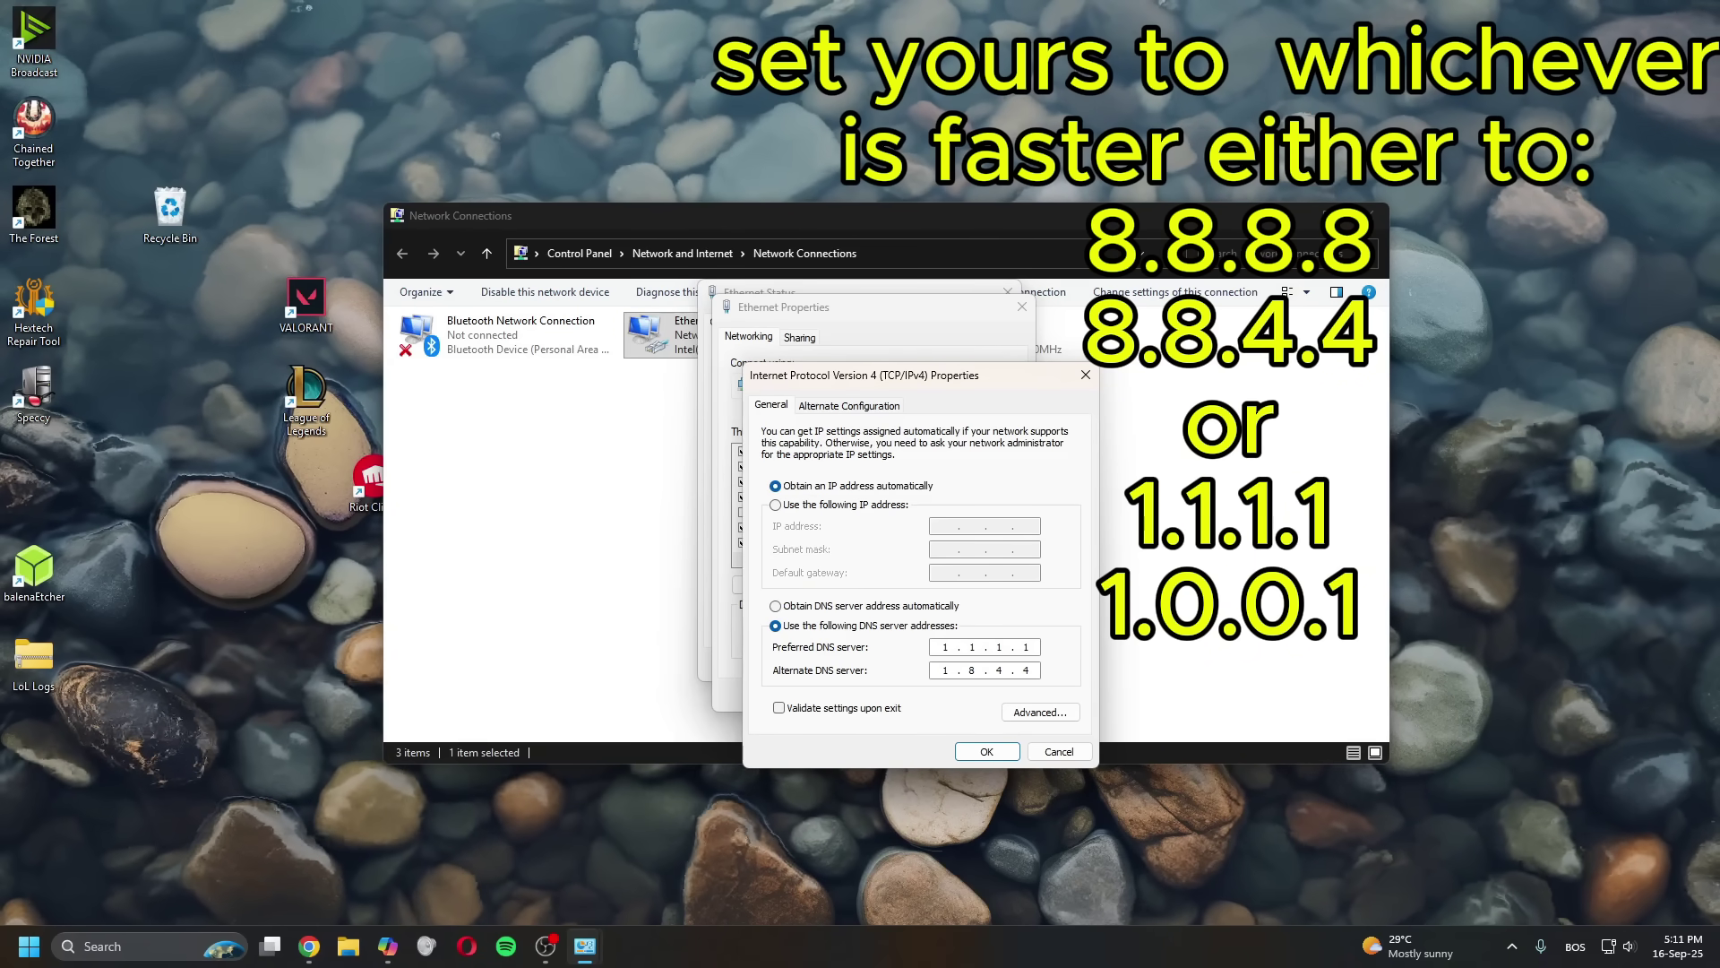
pyautogui.press('Delete')
pyautogui.write('0')
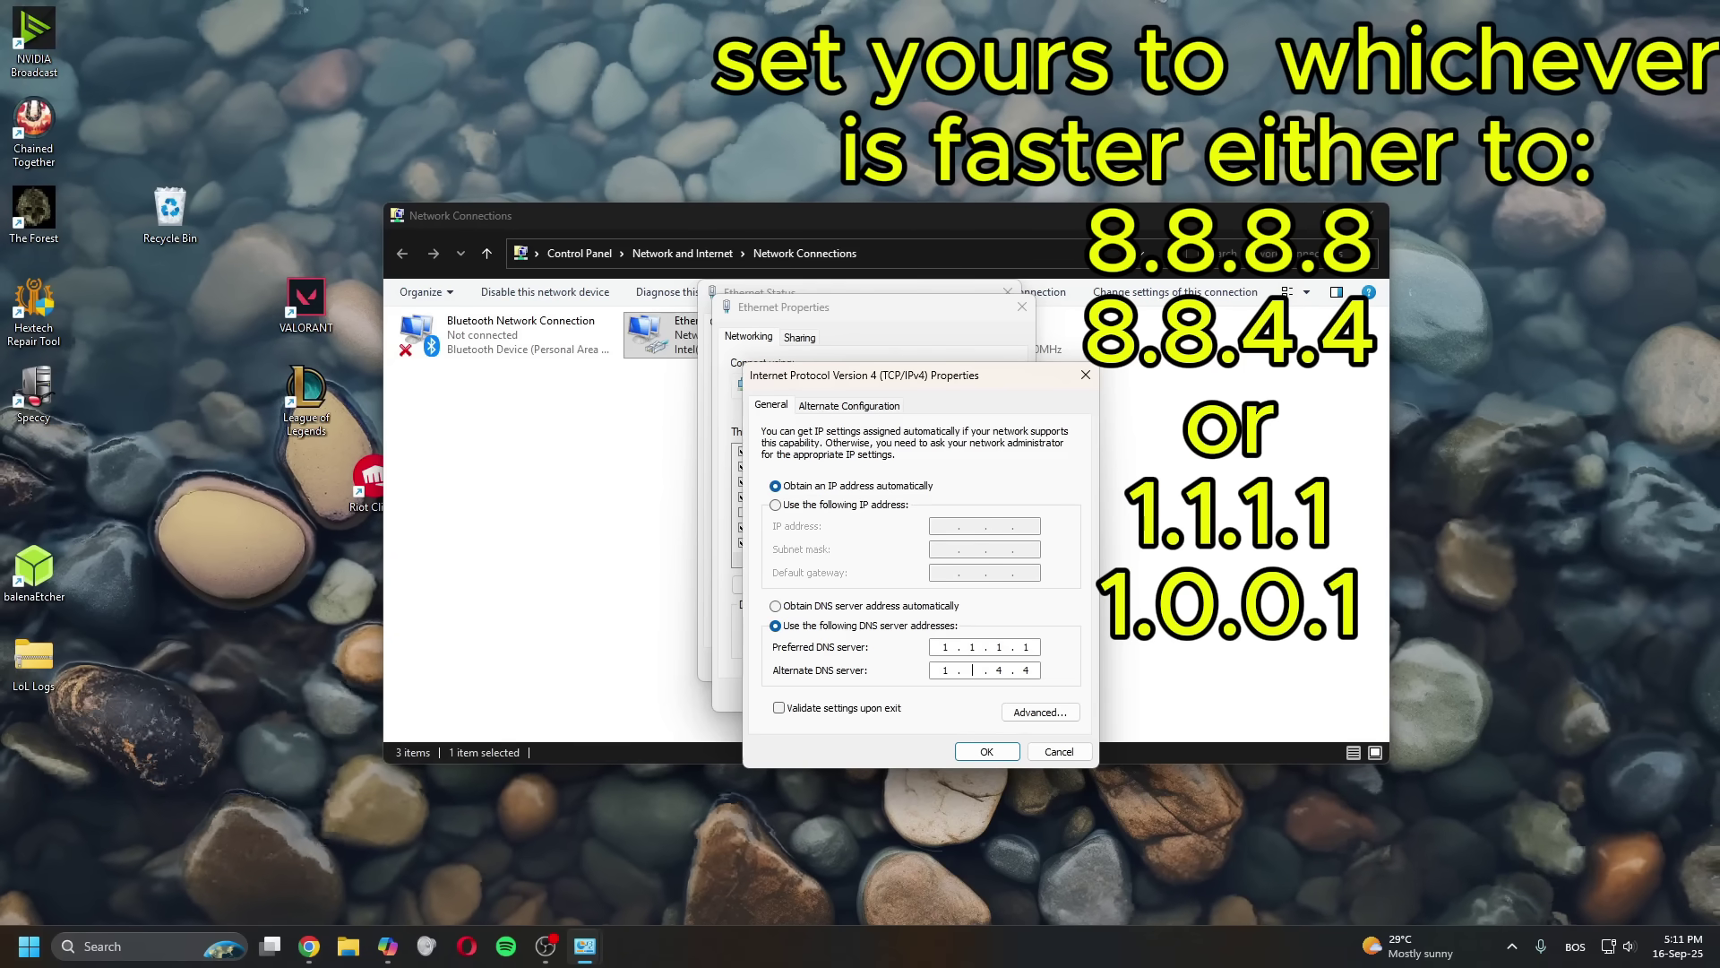
pyautogui.click(996, 670)
pyautogui.write('0')
pyautogui.press('Delete')
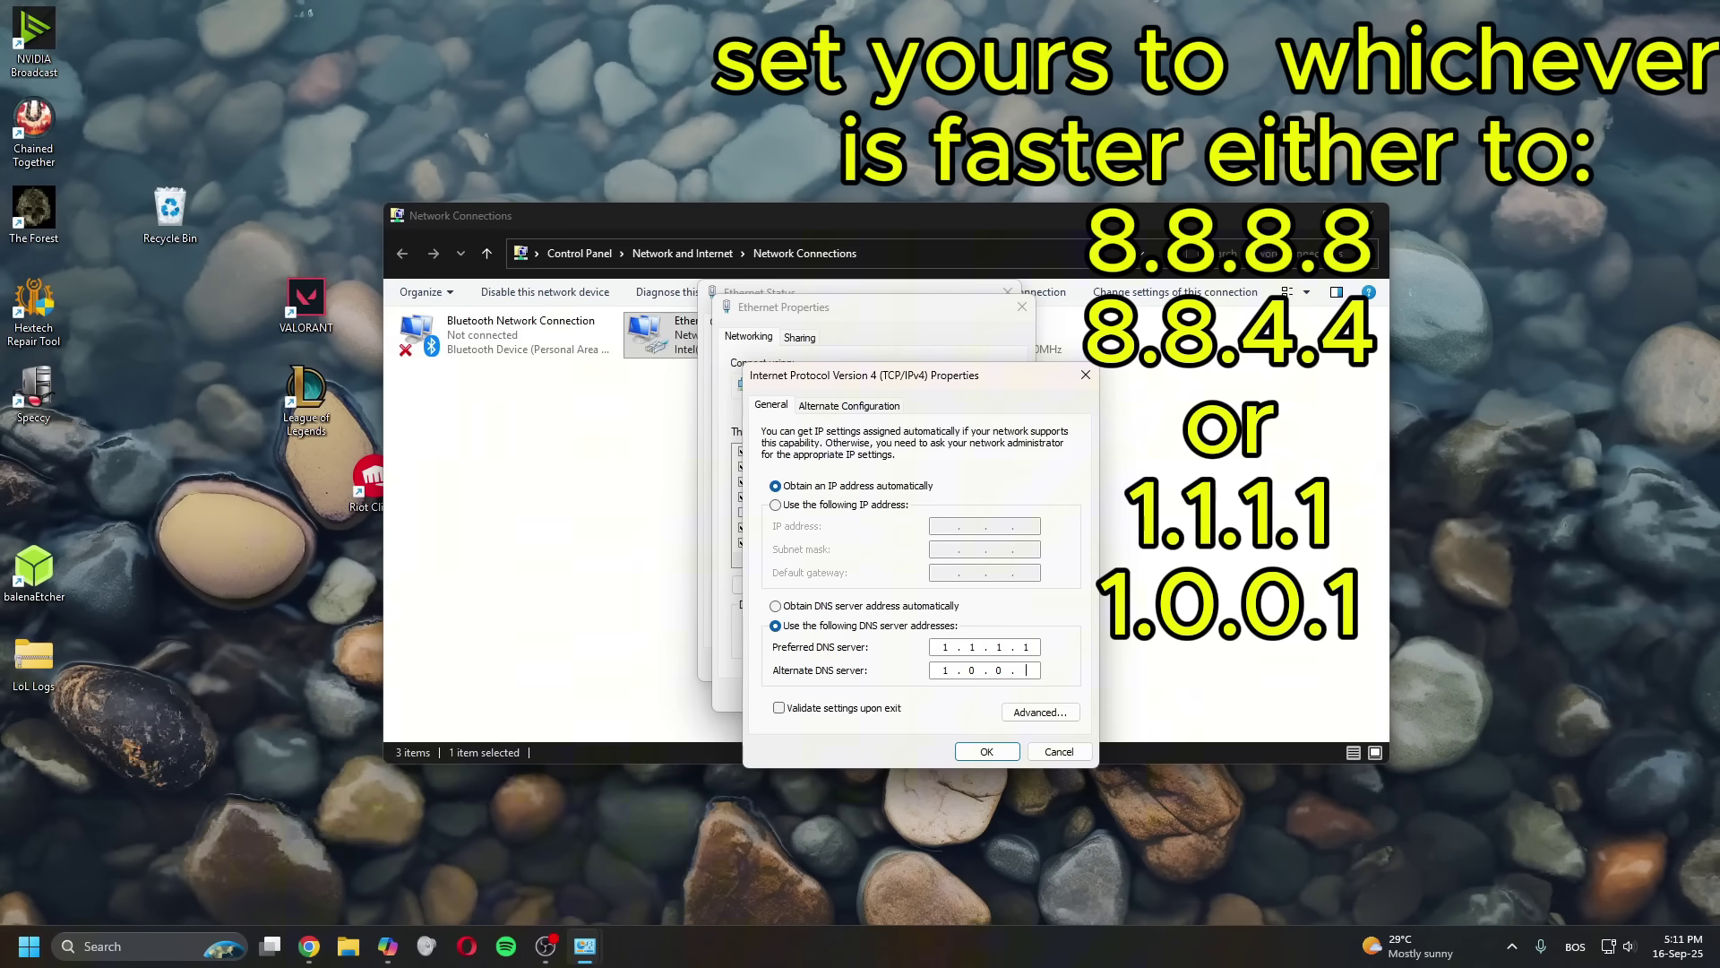
pyautogui.write('1')
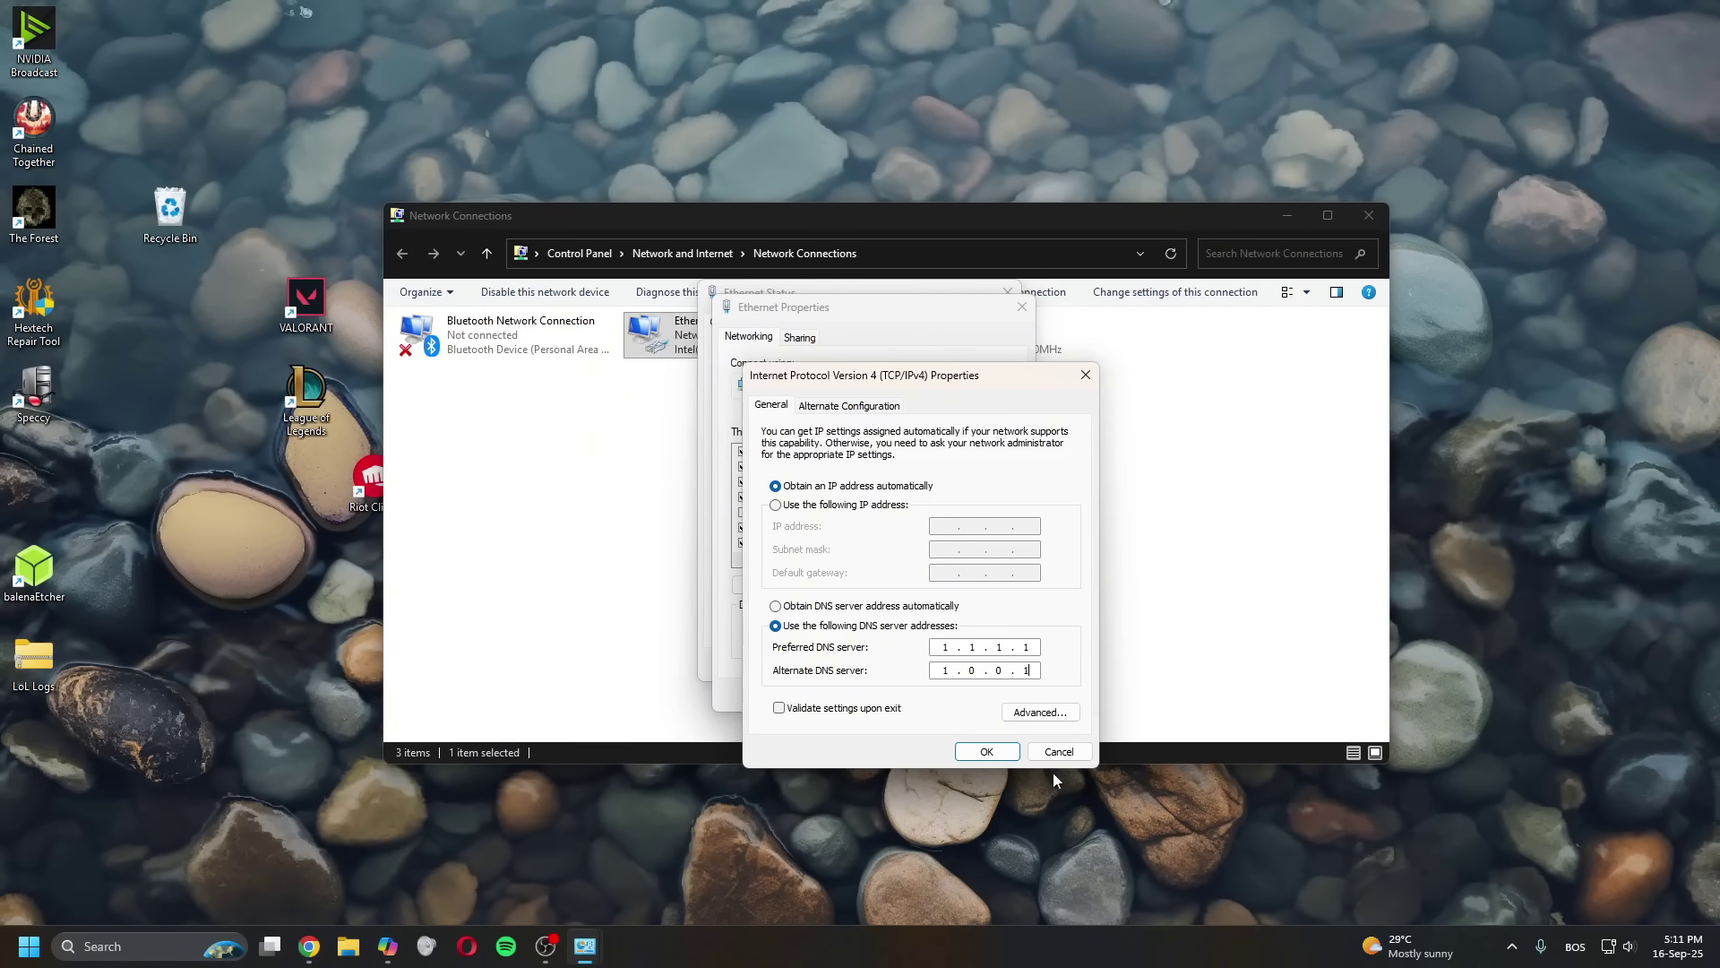
# Save the IPv4 DNS settings and close the Ethernet and Network Connections windows
pyautogui.click(986, 751)
pyautogui.click(911, 692)
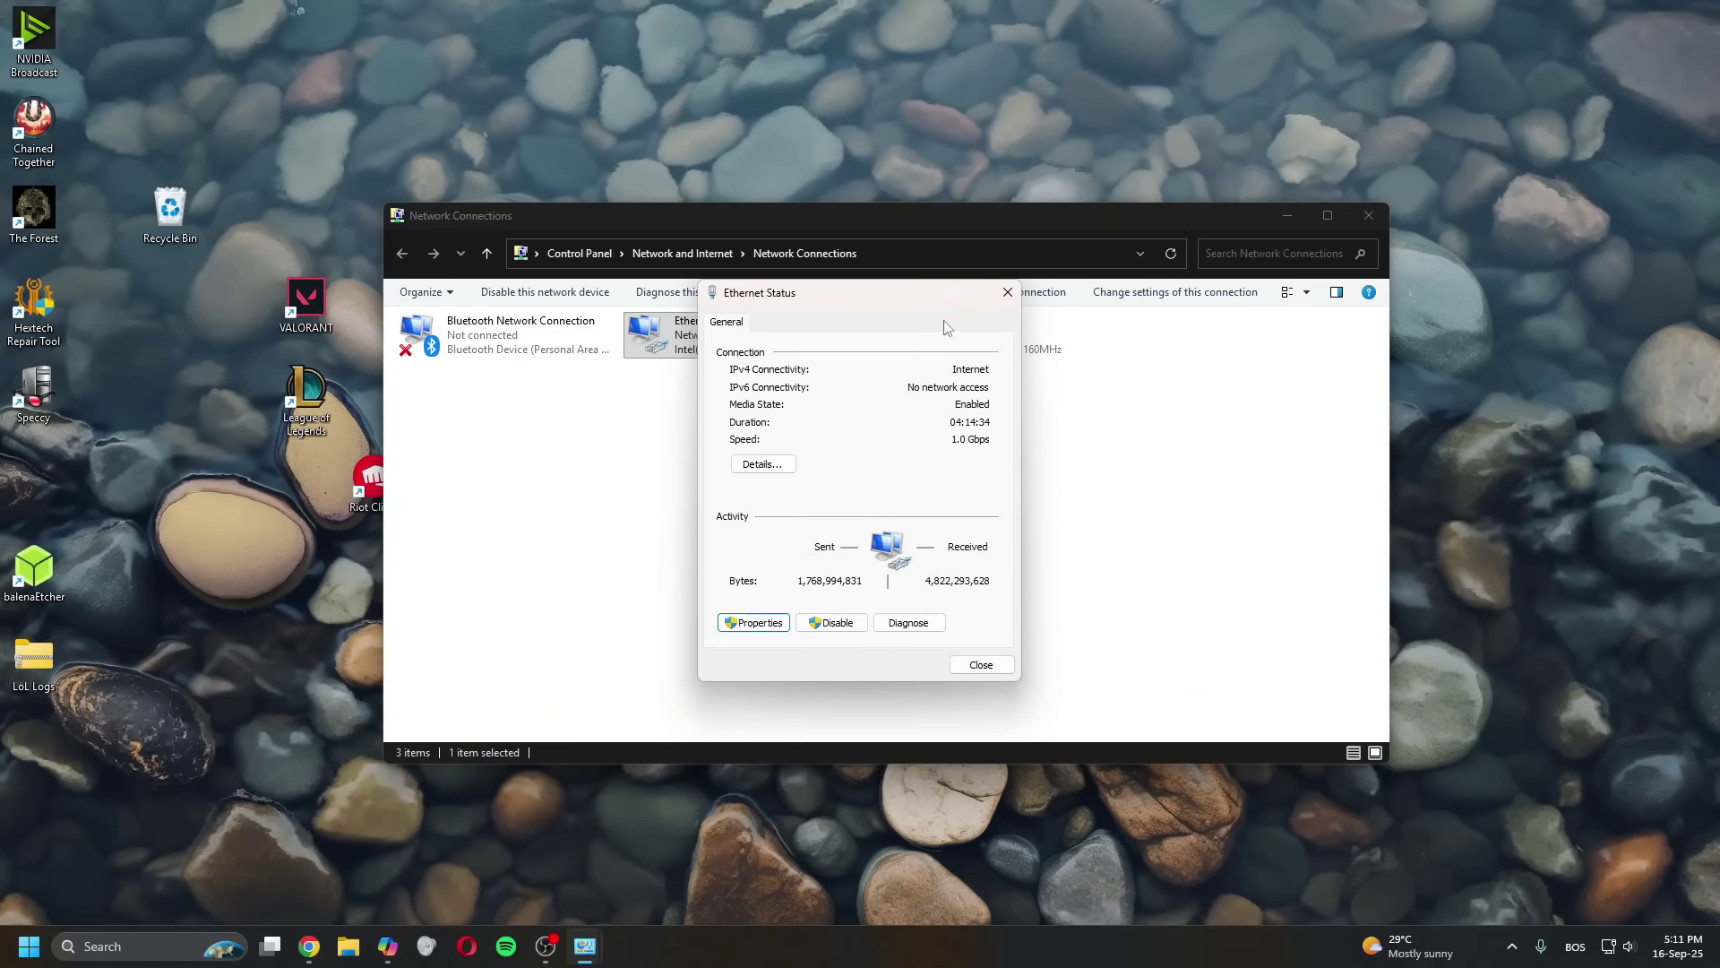
pyautogui.click(1008, 292)
pyautogui.click(1385, 214)
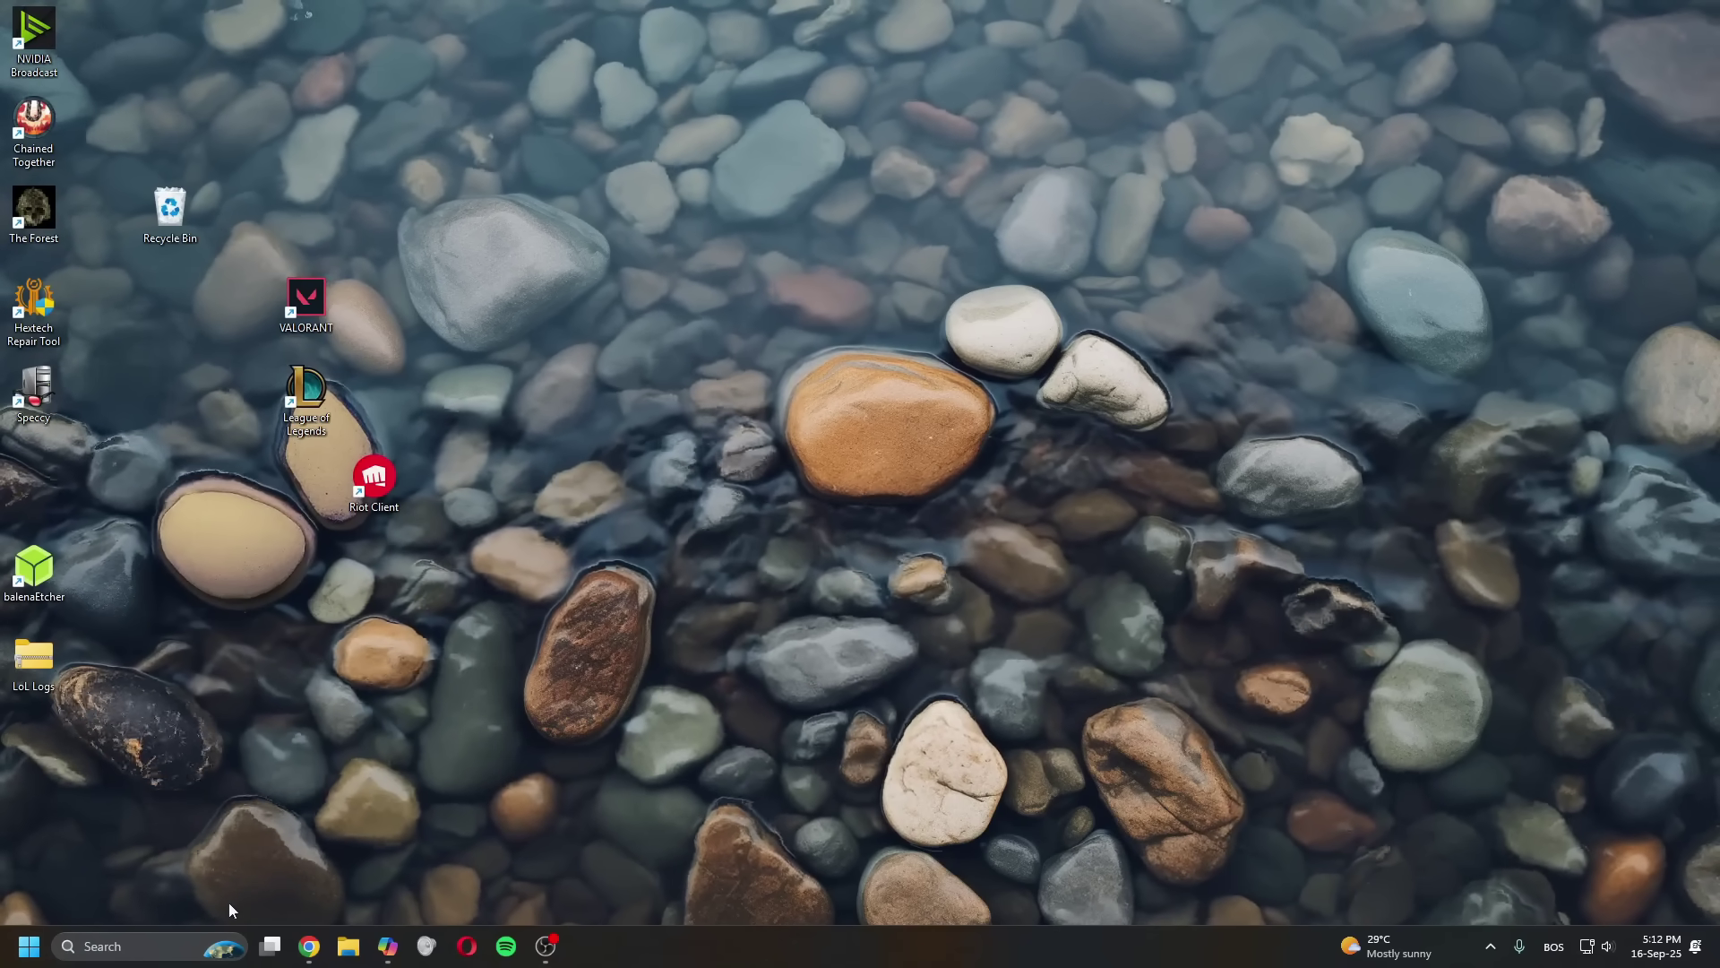
# Open Windows Security's Virus & threat protection via Settings > Privacy & security
pyautogui.click(152, 946)
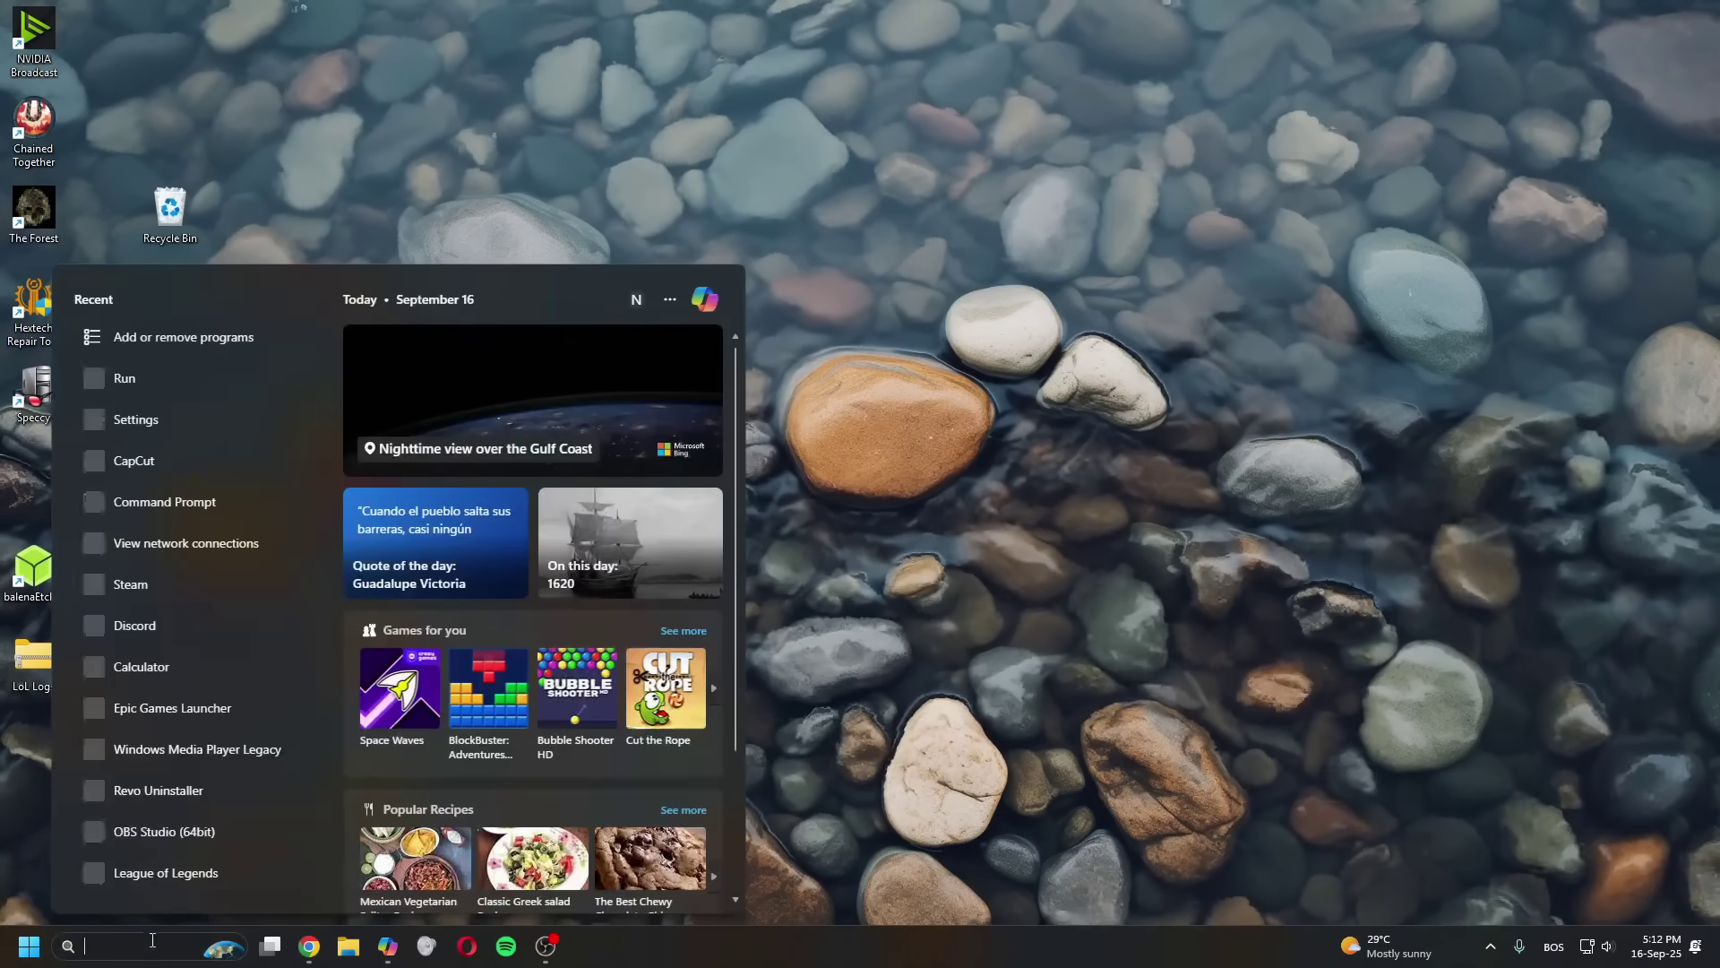
pyautogui.click(197, 421)
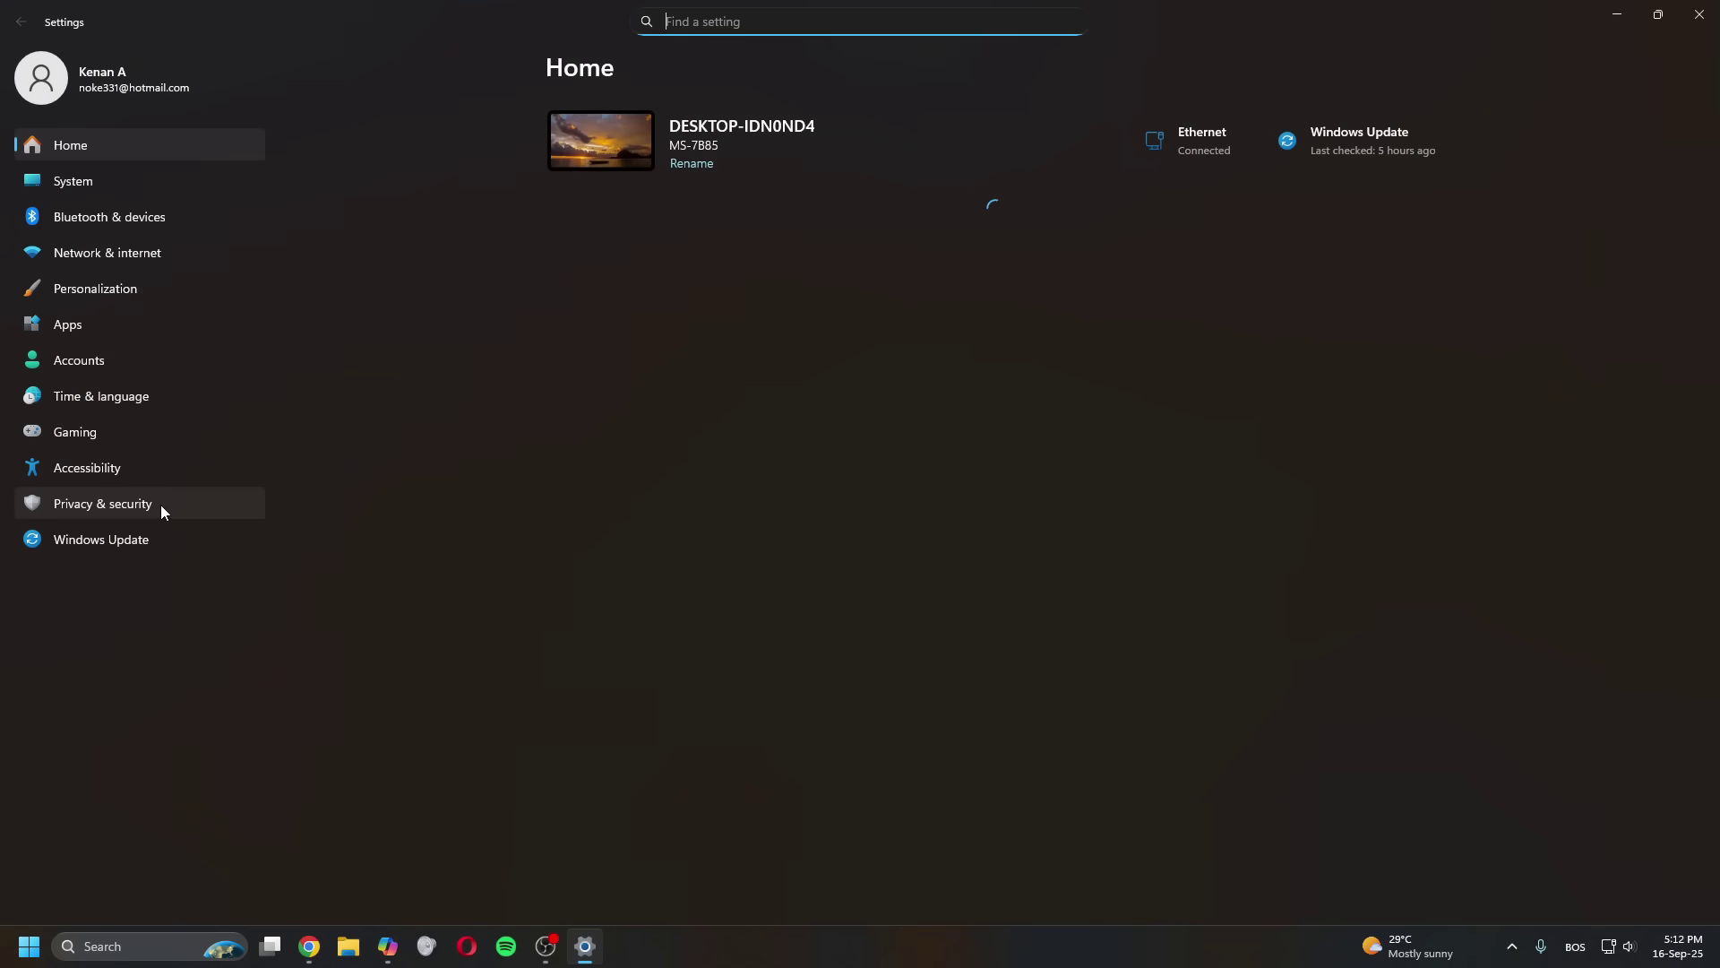
pyautogui.click(159, 504)
pyautogui.click(765, 164)
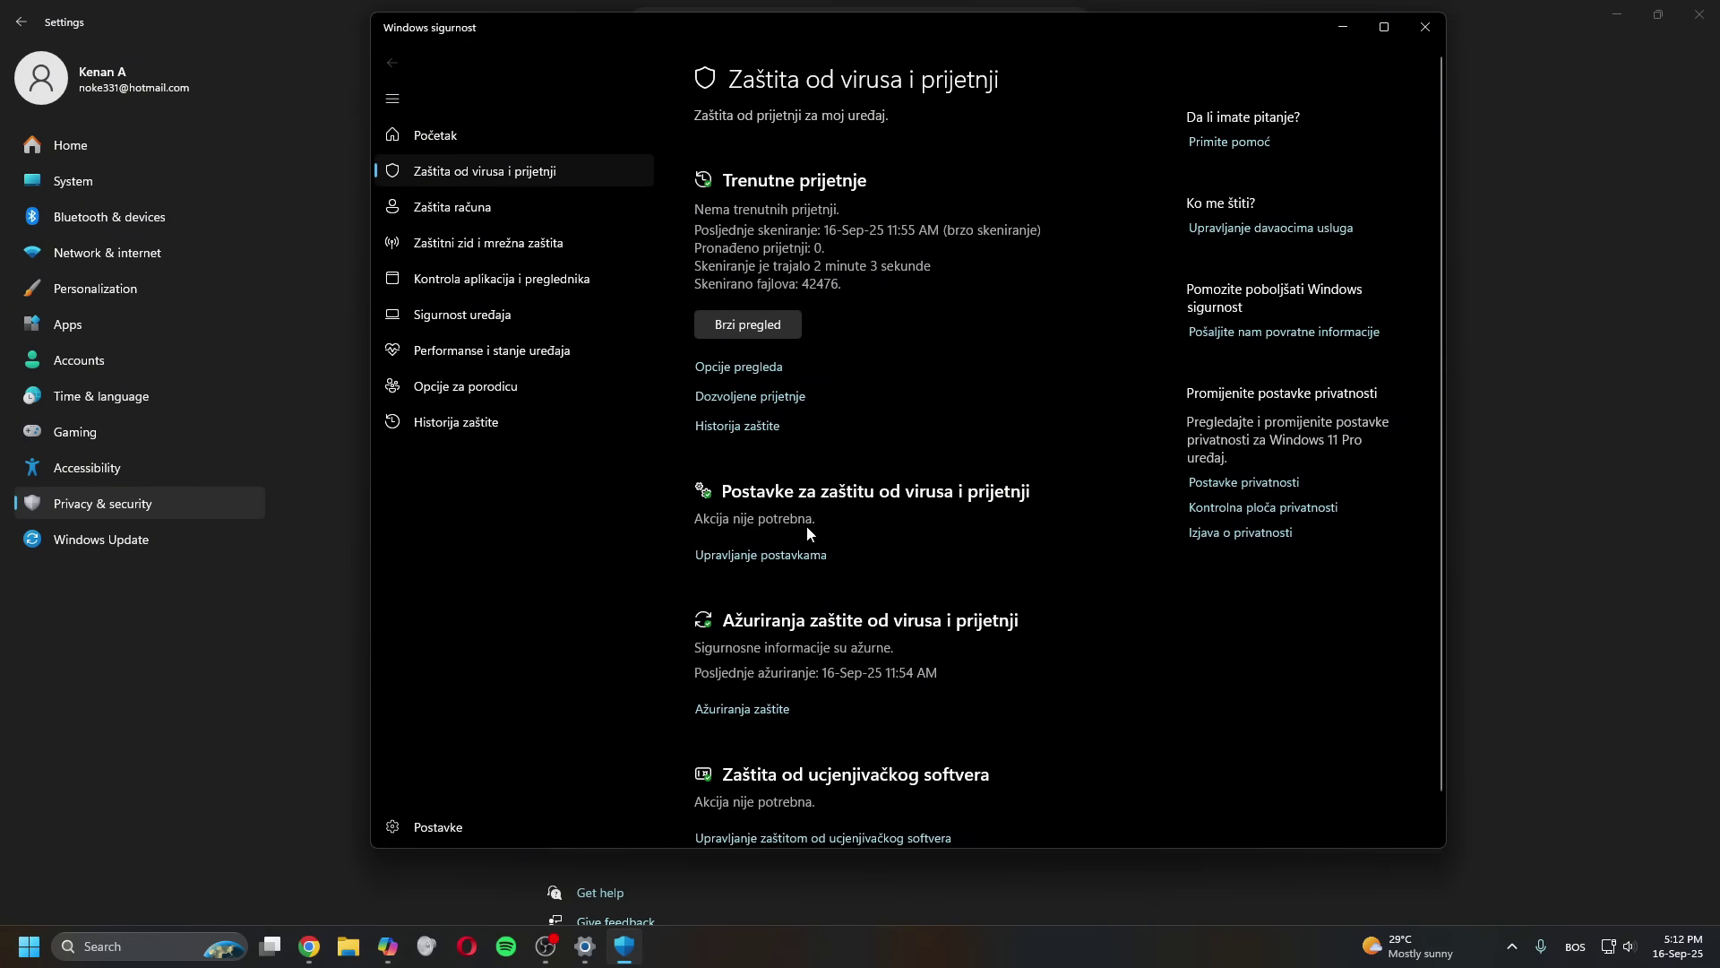
# Open the Virus & threat protection settings and scroll down to Exclusions
pyautogui.click(766, 556)
pyautogui.scroll(-6, 858, 588)
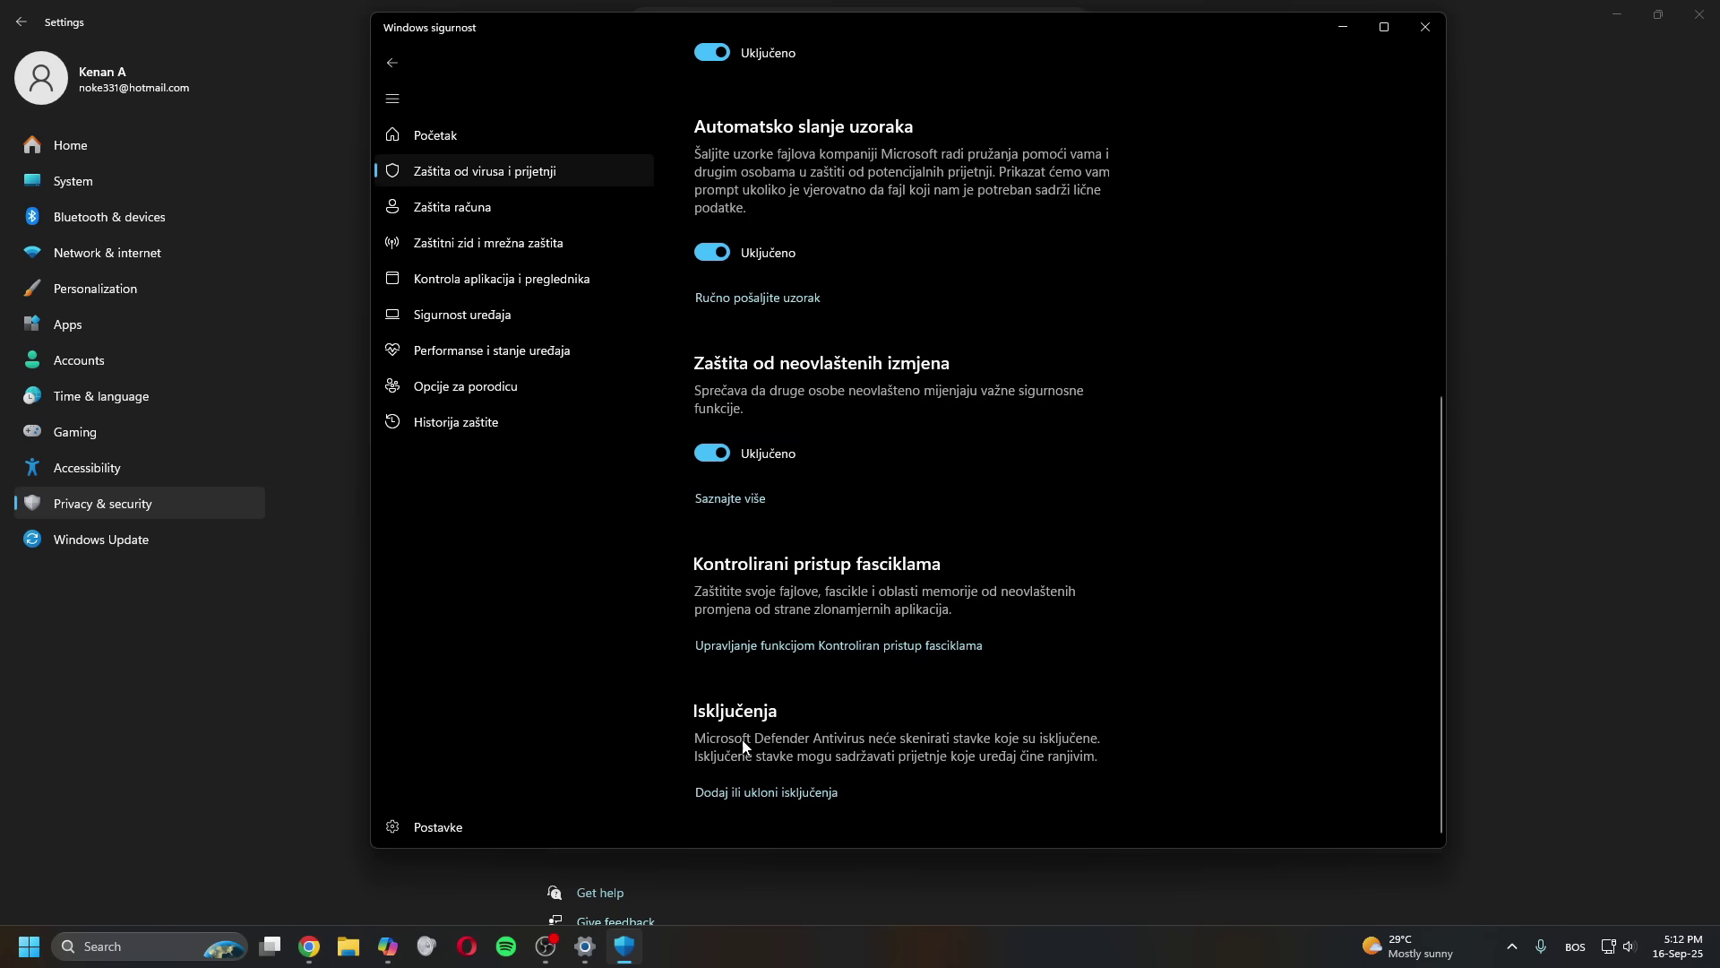
# Remove the existing C:\Riot Games exclusion from the Defender exclusions list
pyautogui.click(743, 796)
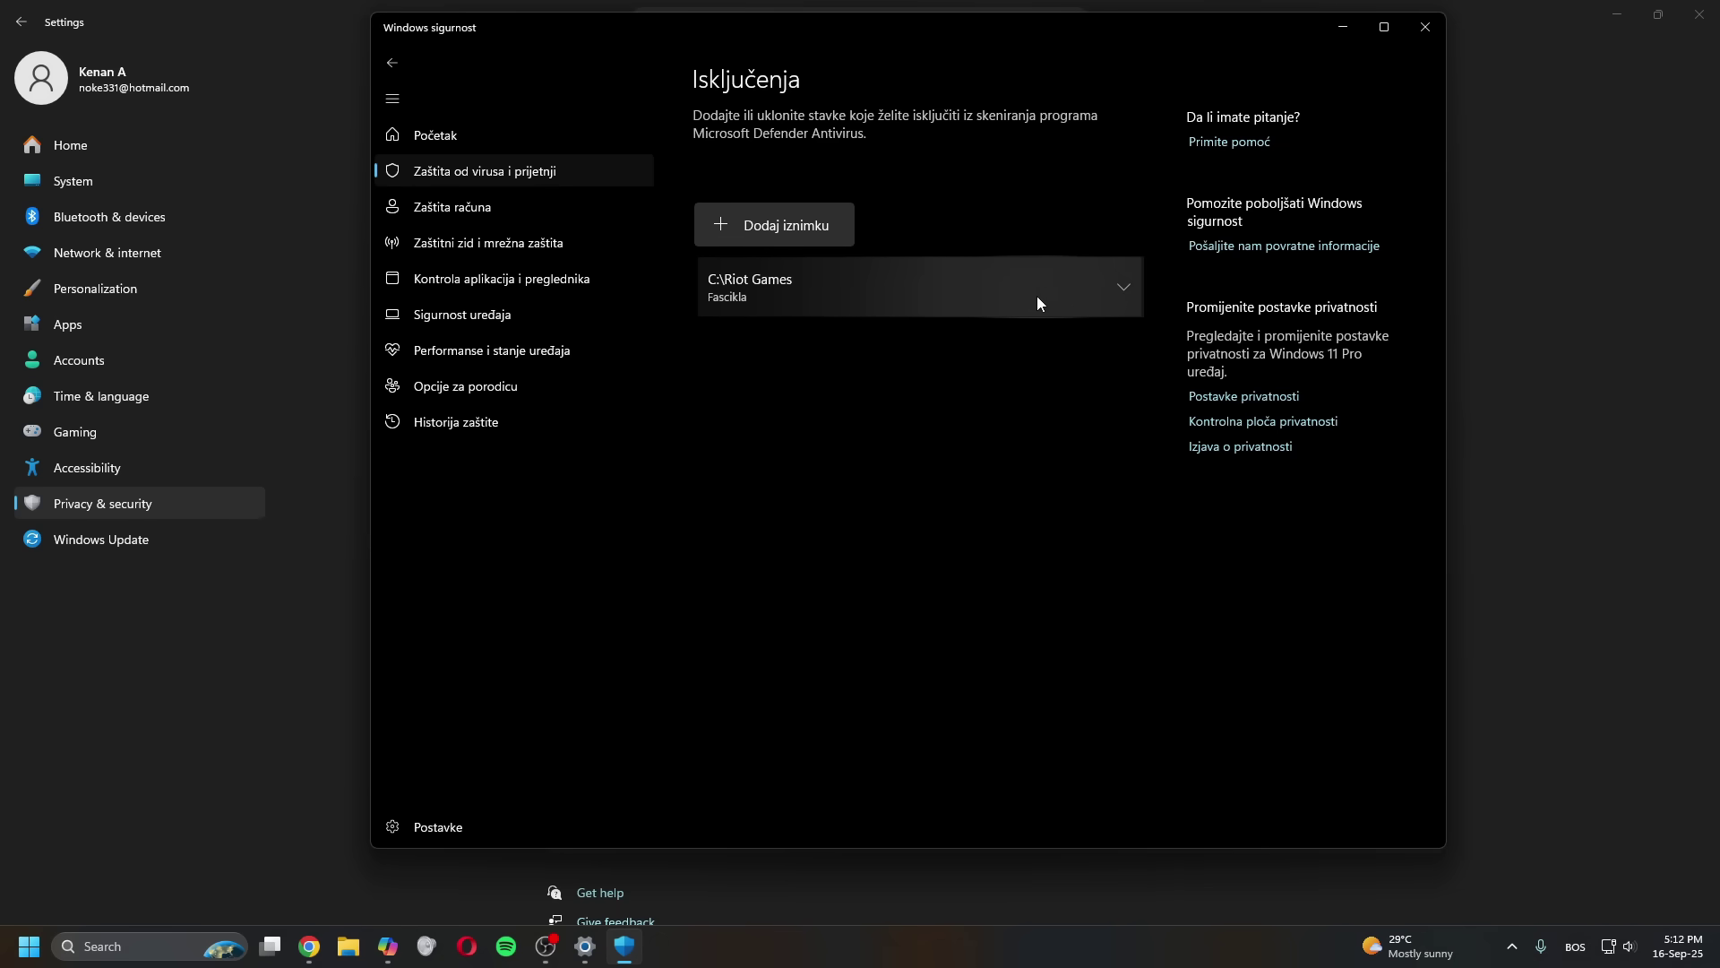
pyautogui.click(1129, 292)
pyautogui.click(1082, 339)
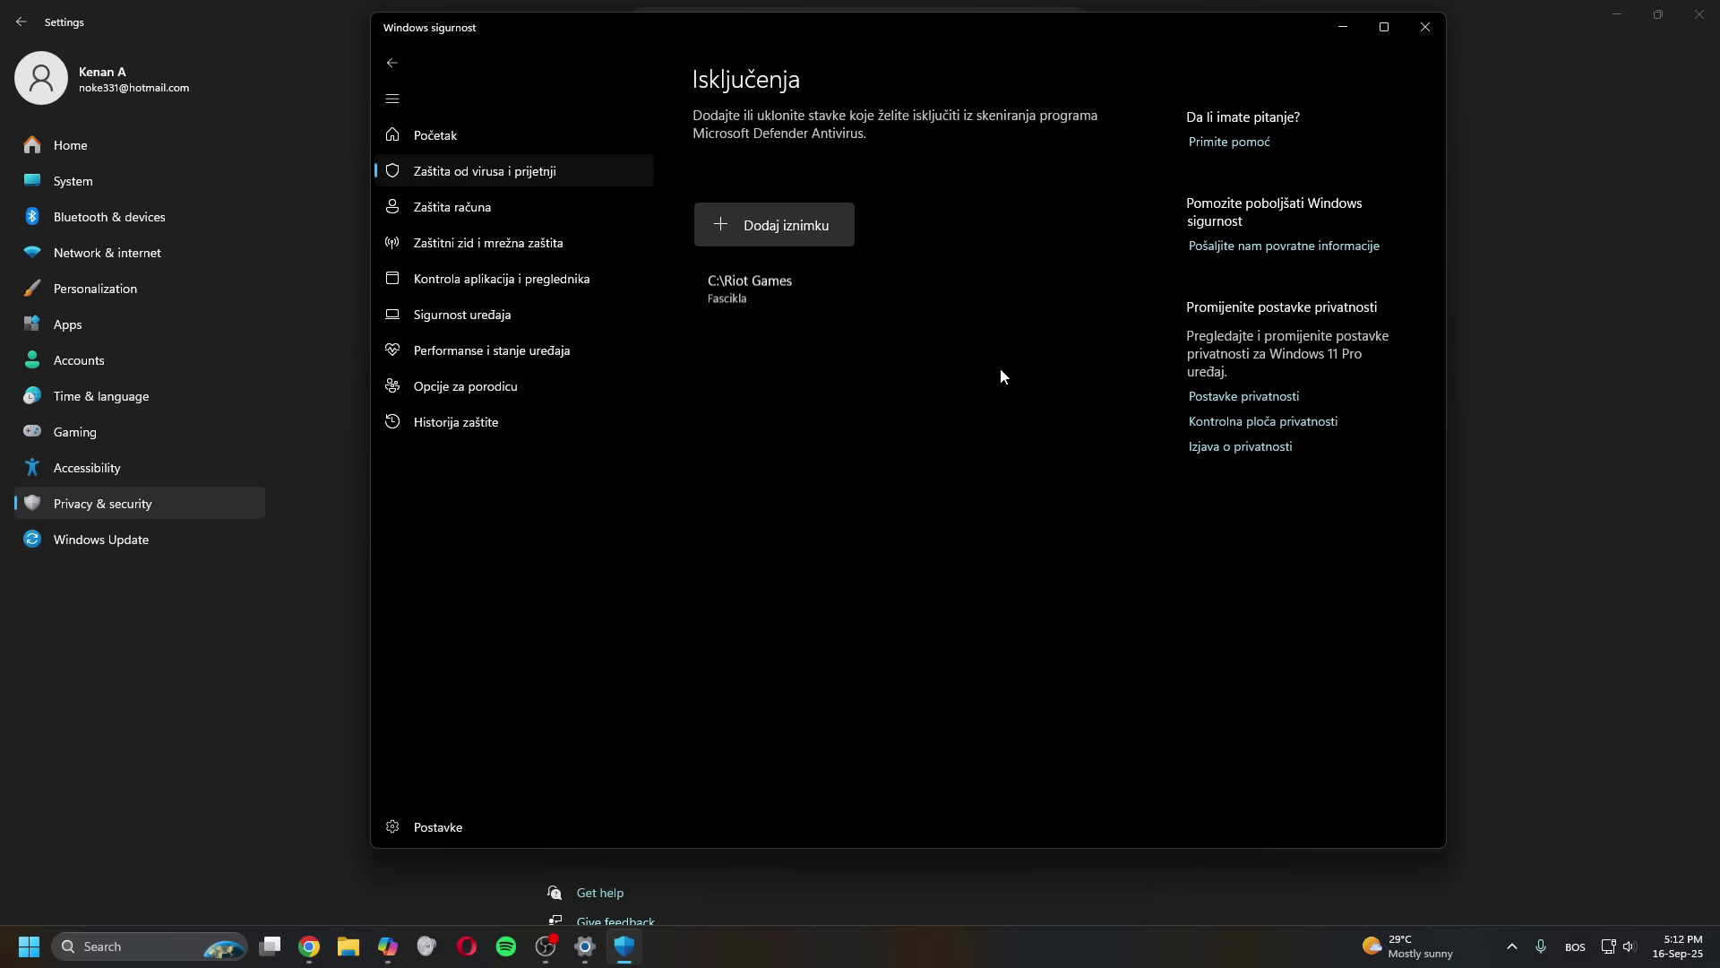
# Add the C:\Riot Games folder as a new Defender folder exclusion
pyautogui.click(763, 233)
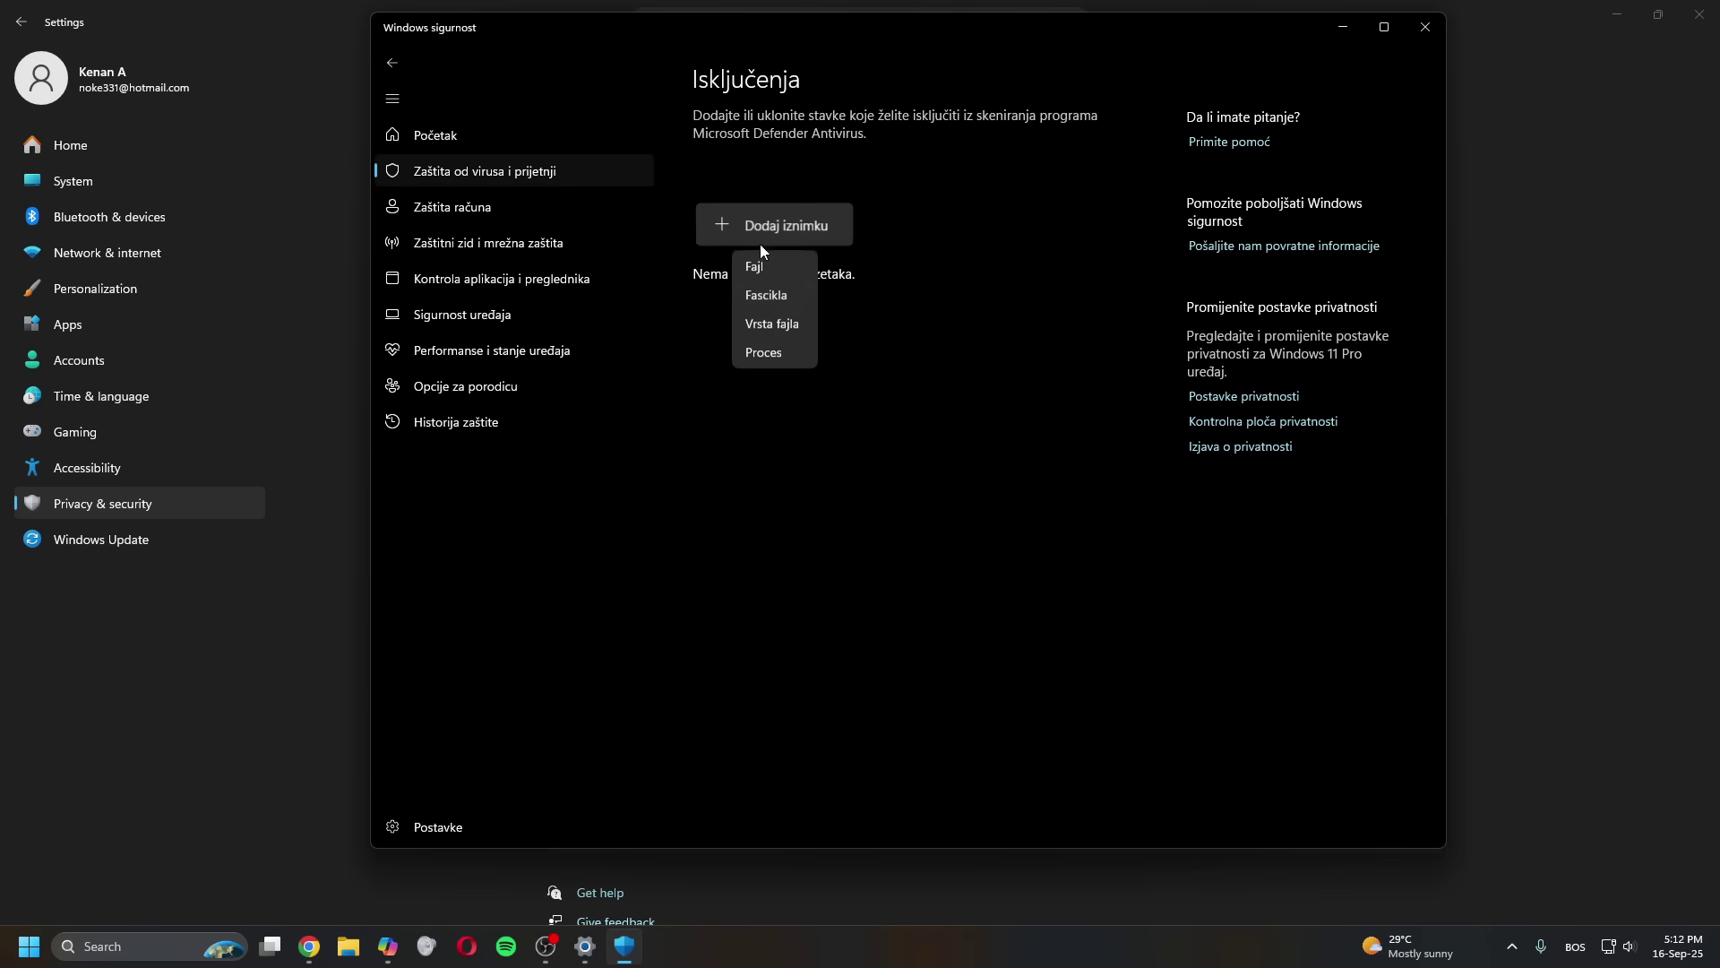
pyautogui.click(761, 300)
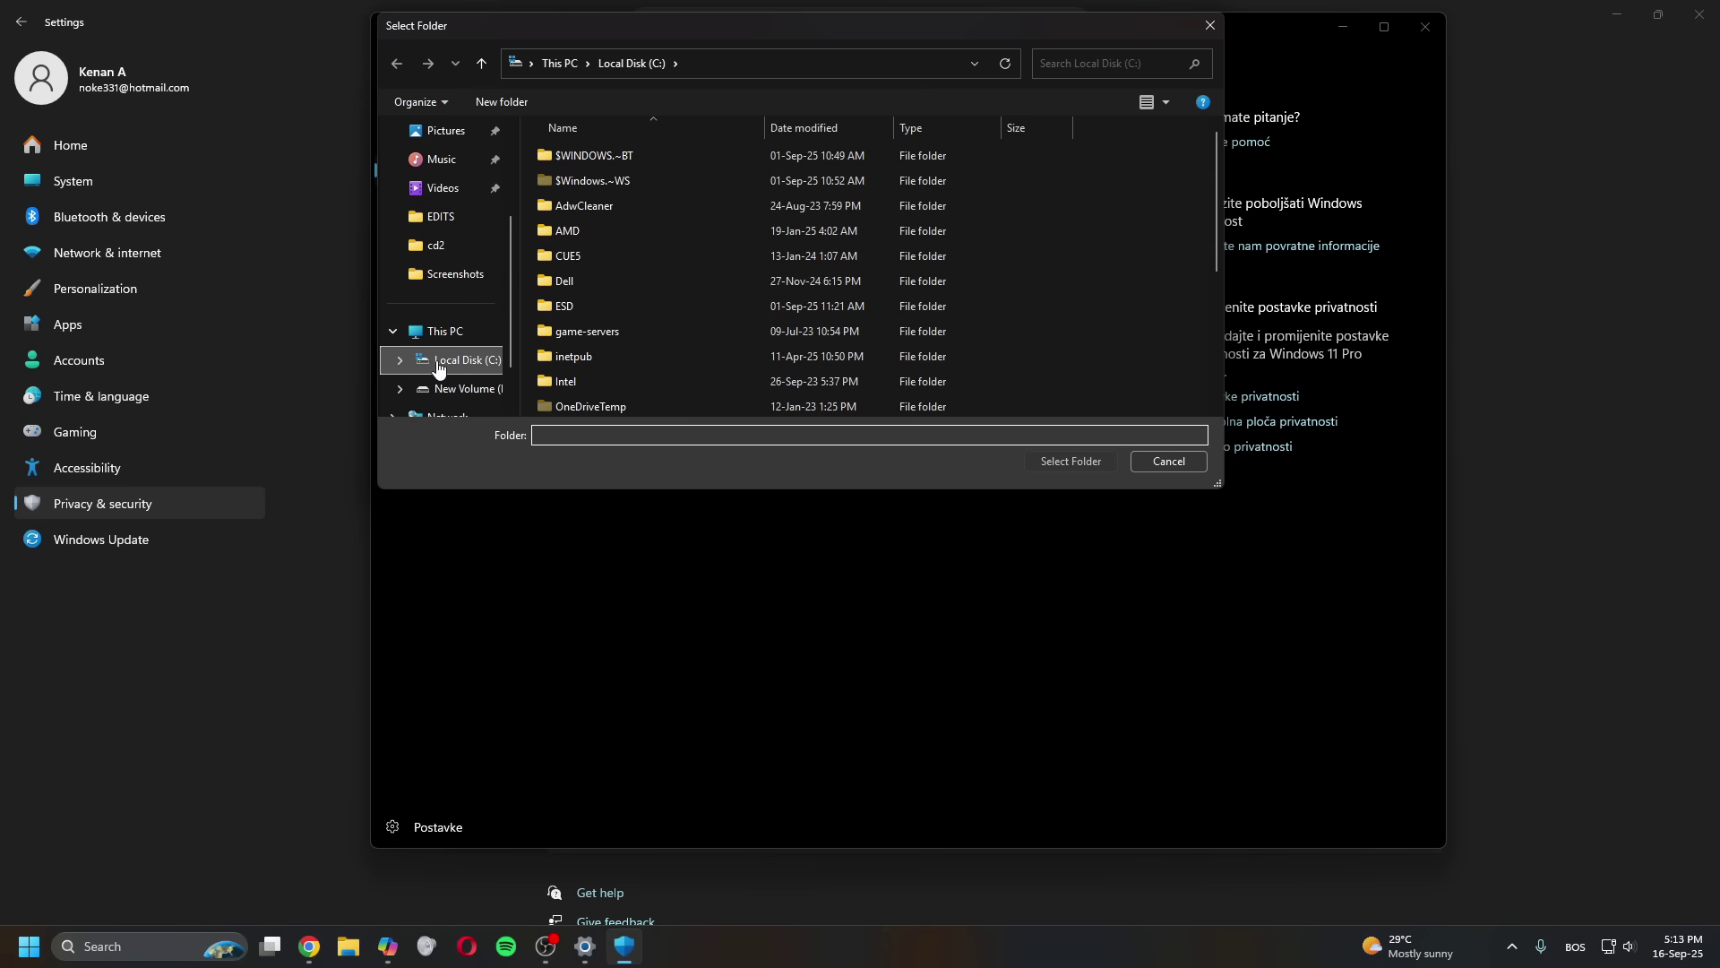
pyautogui.click(439, 363)
pyautogui.scroll(-3, 626, 356)
pyautogui.click(617, 278)
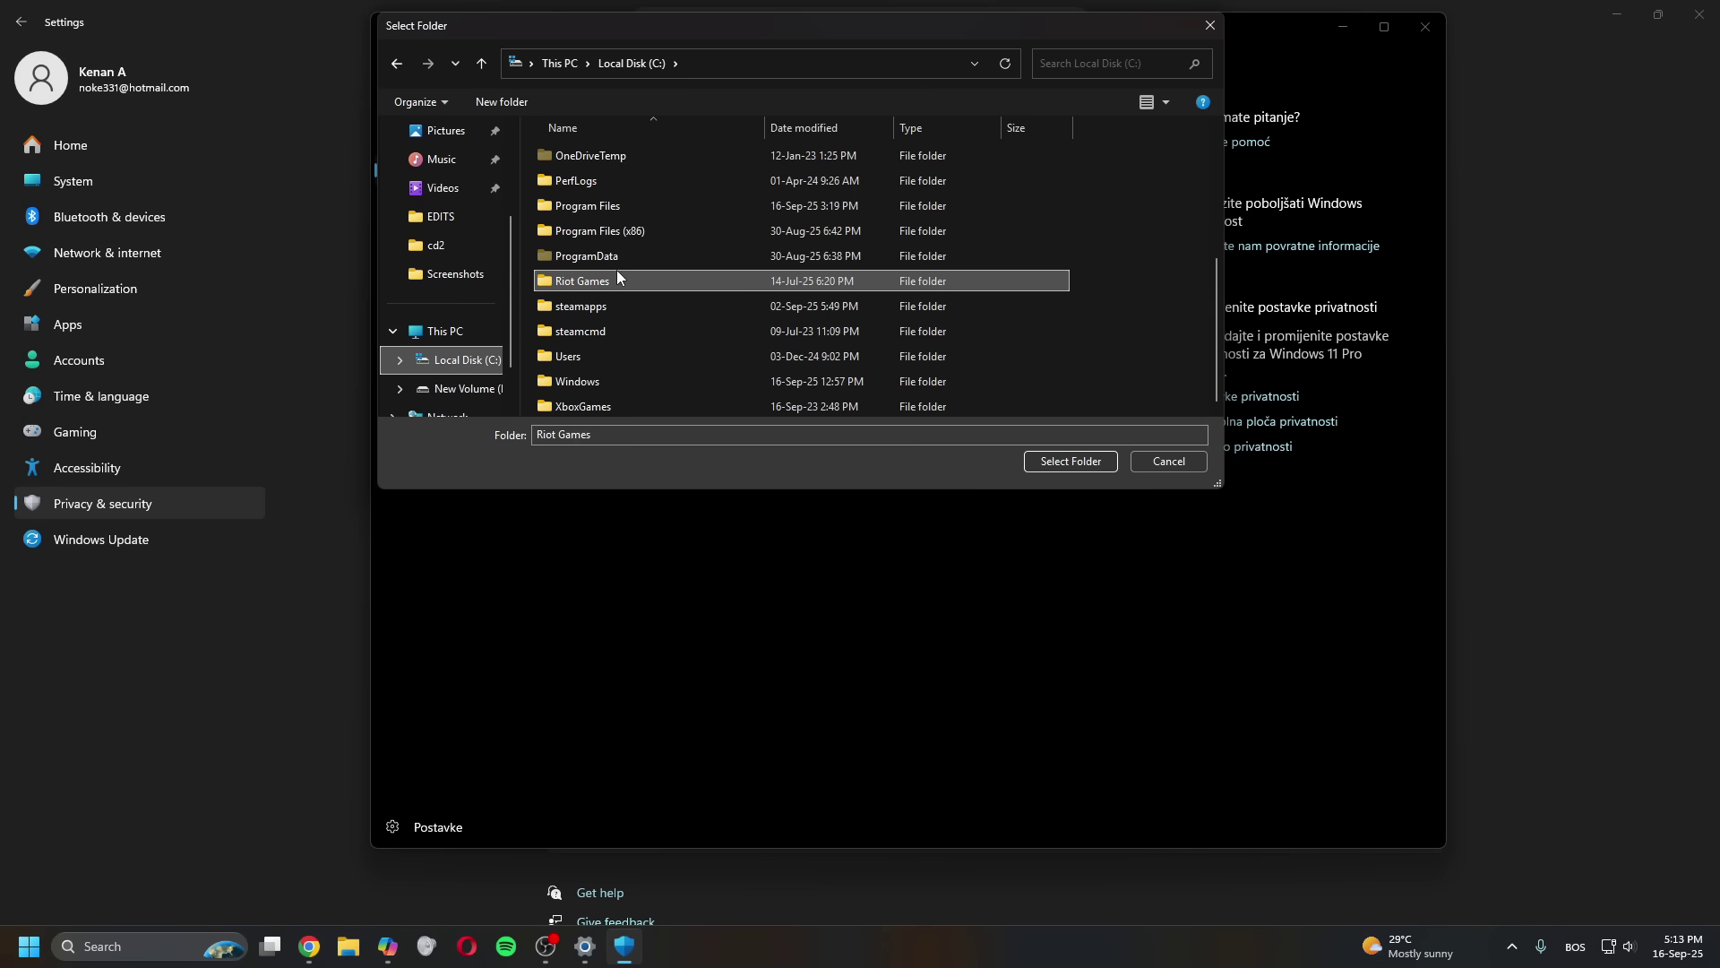
pyautogui.click(1068, 461)
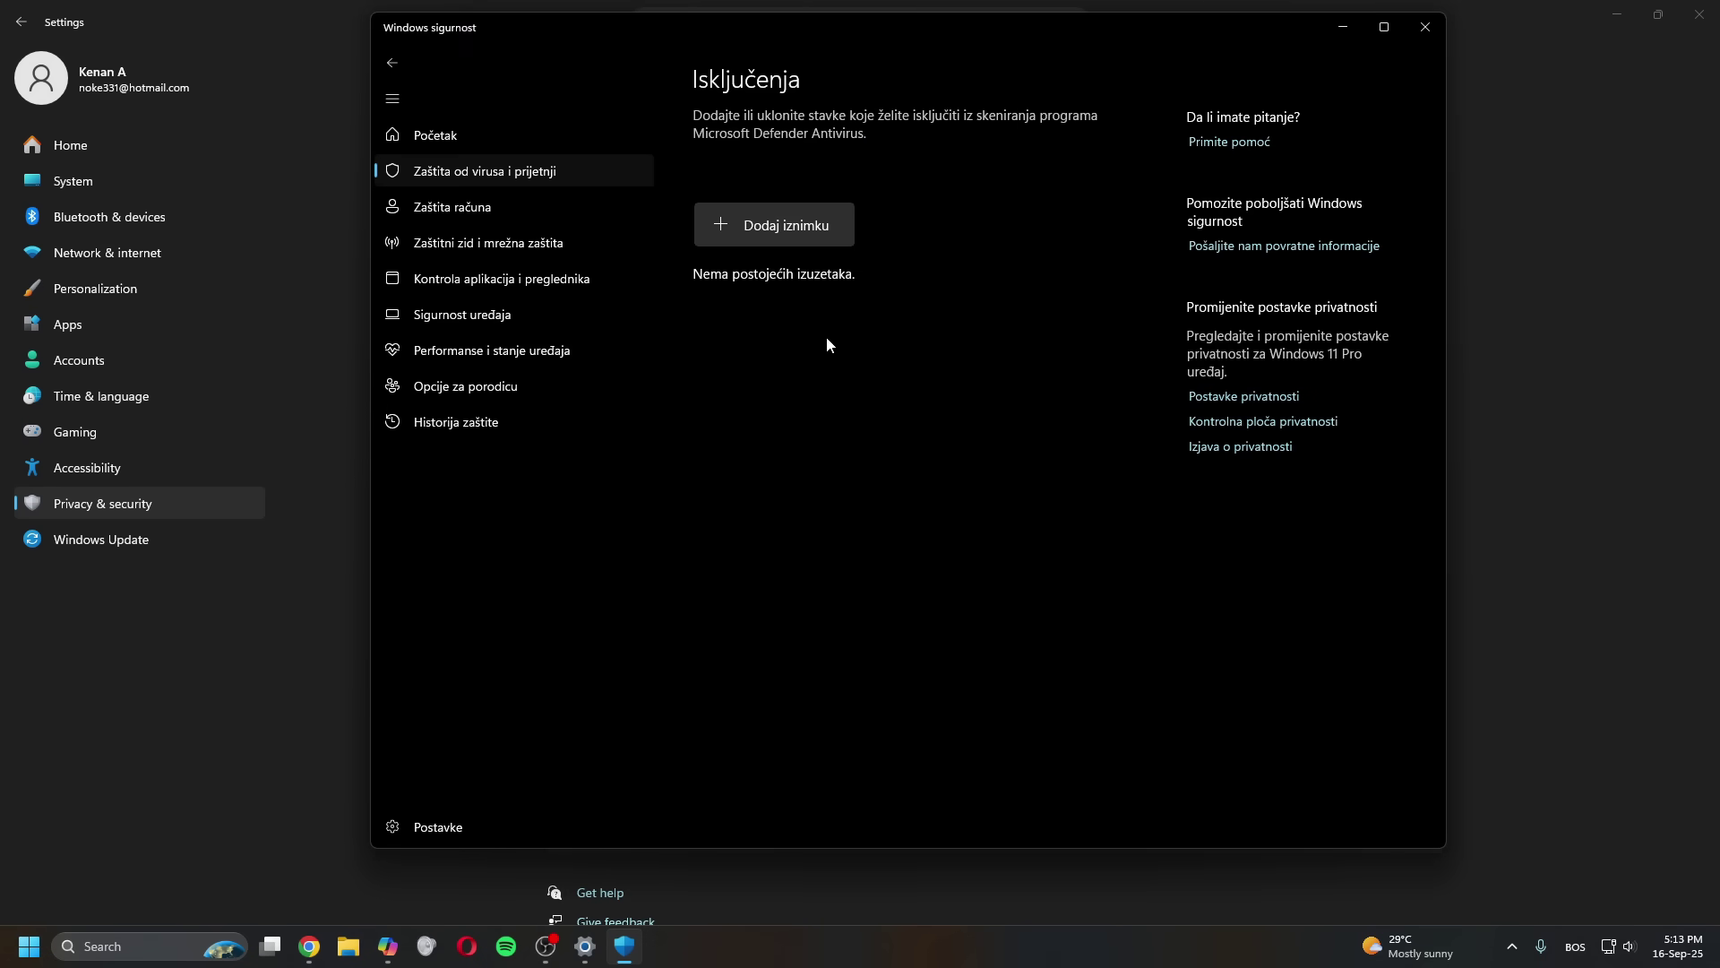
# Unlock the firewall's allowed apps list and start adding another app by browsing
pyautogui.click(516, 250)
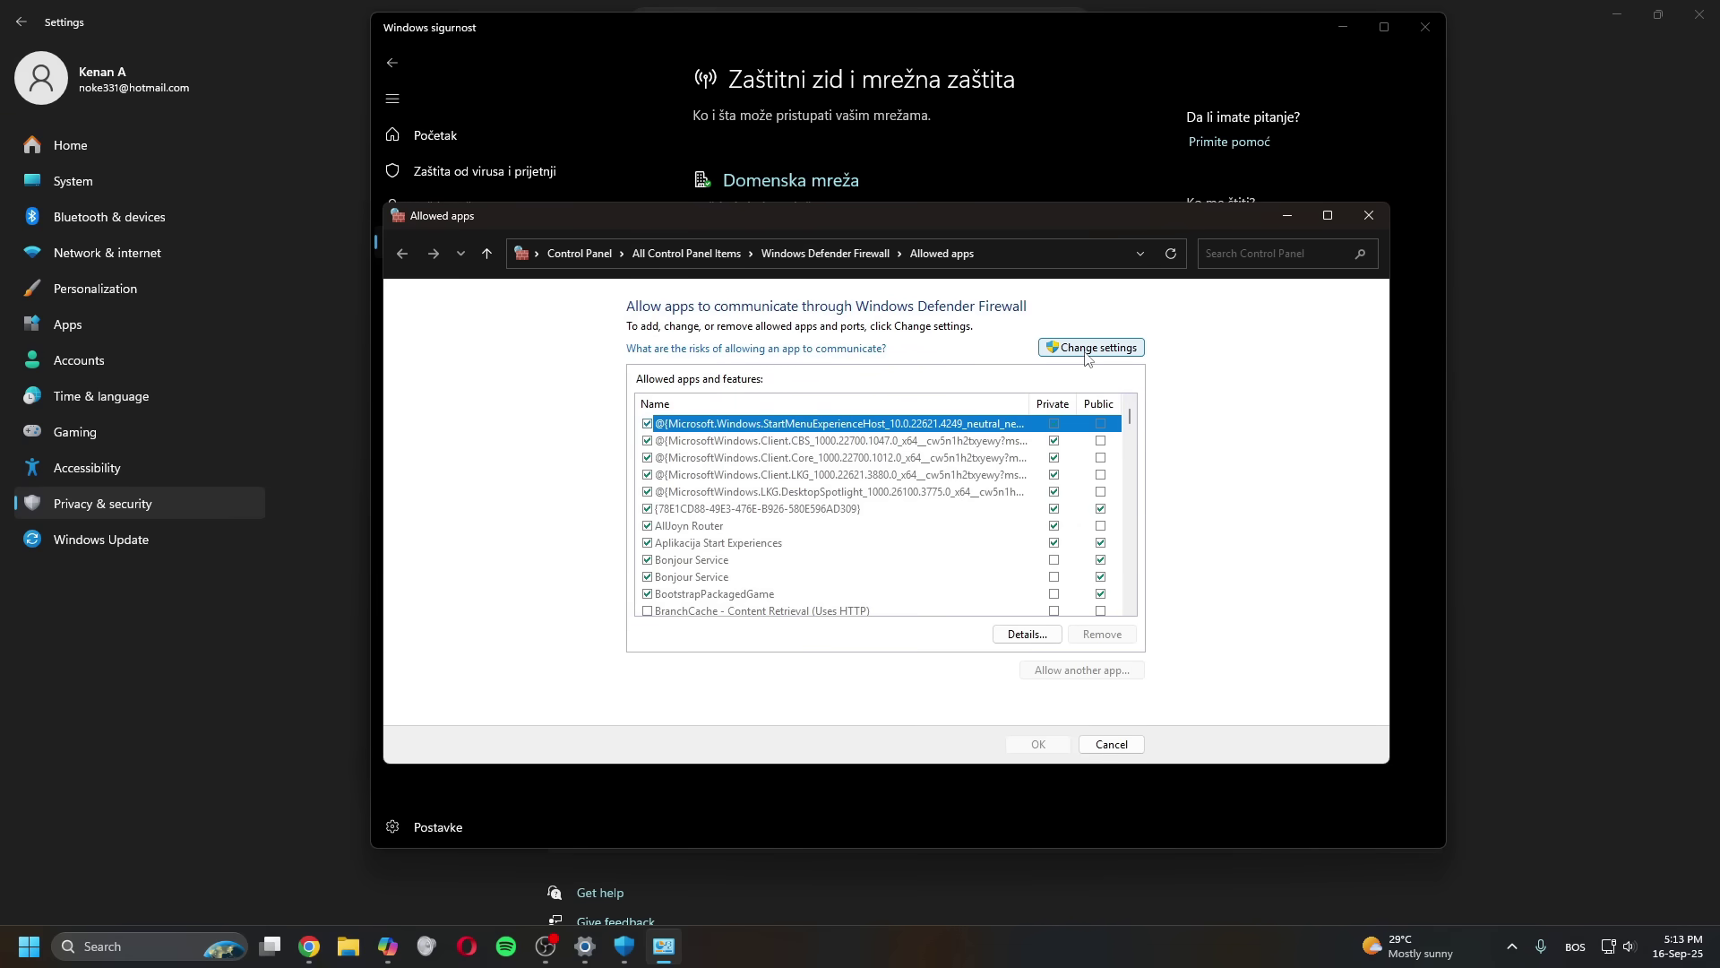
pyautogui.click(1088, 354)
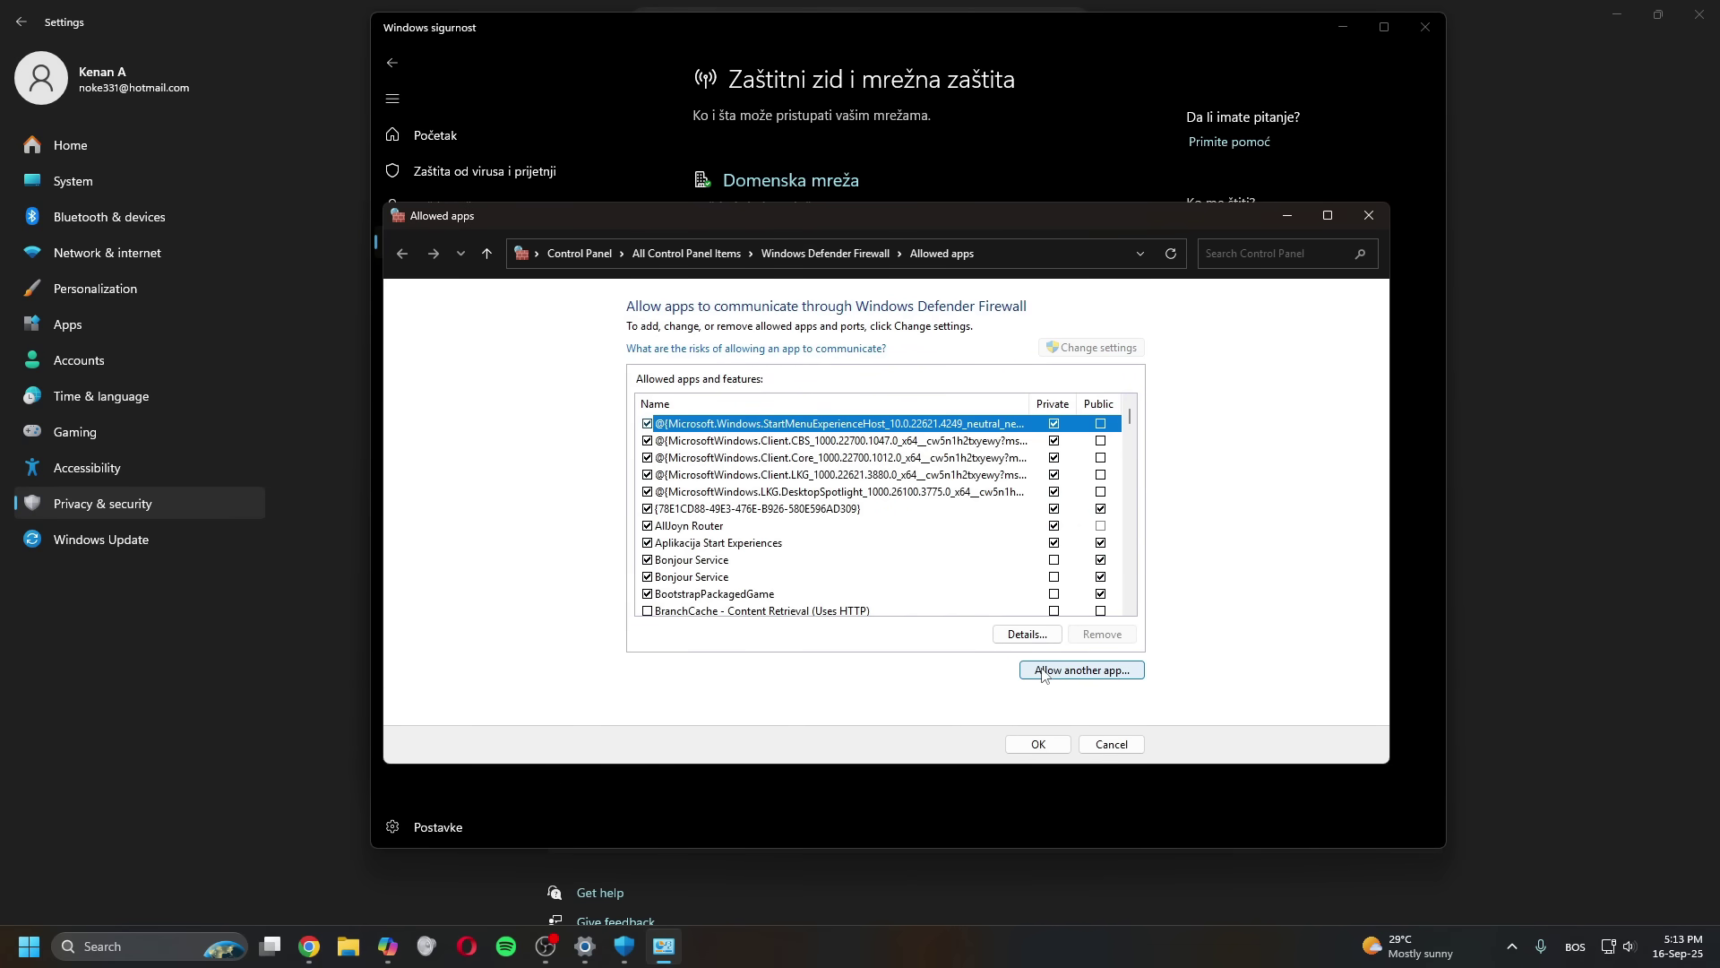
pyautogui.click(1042, 674)
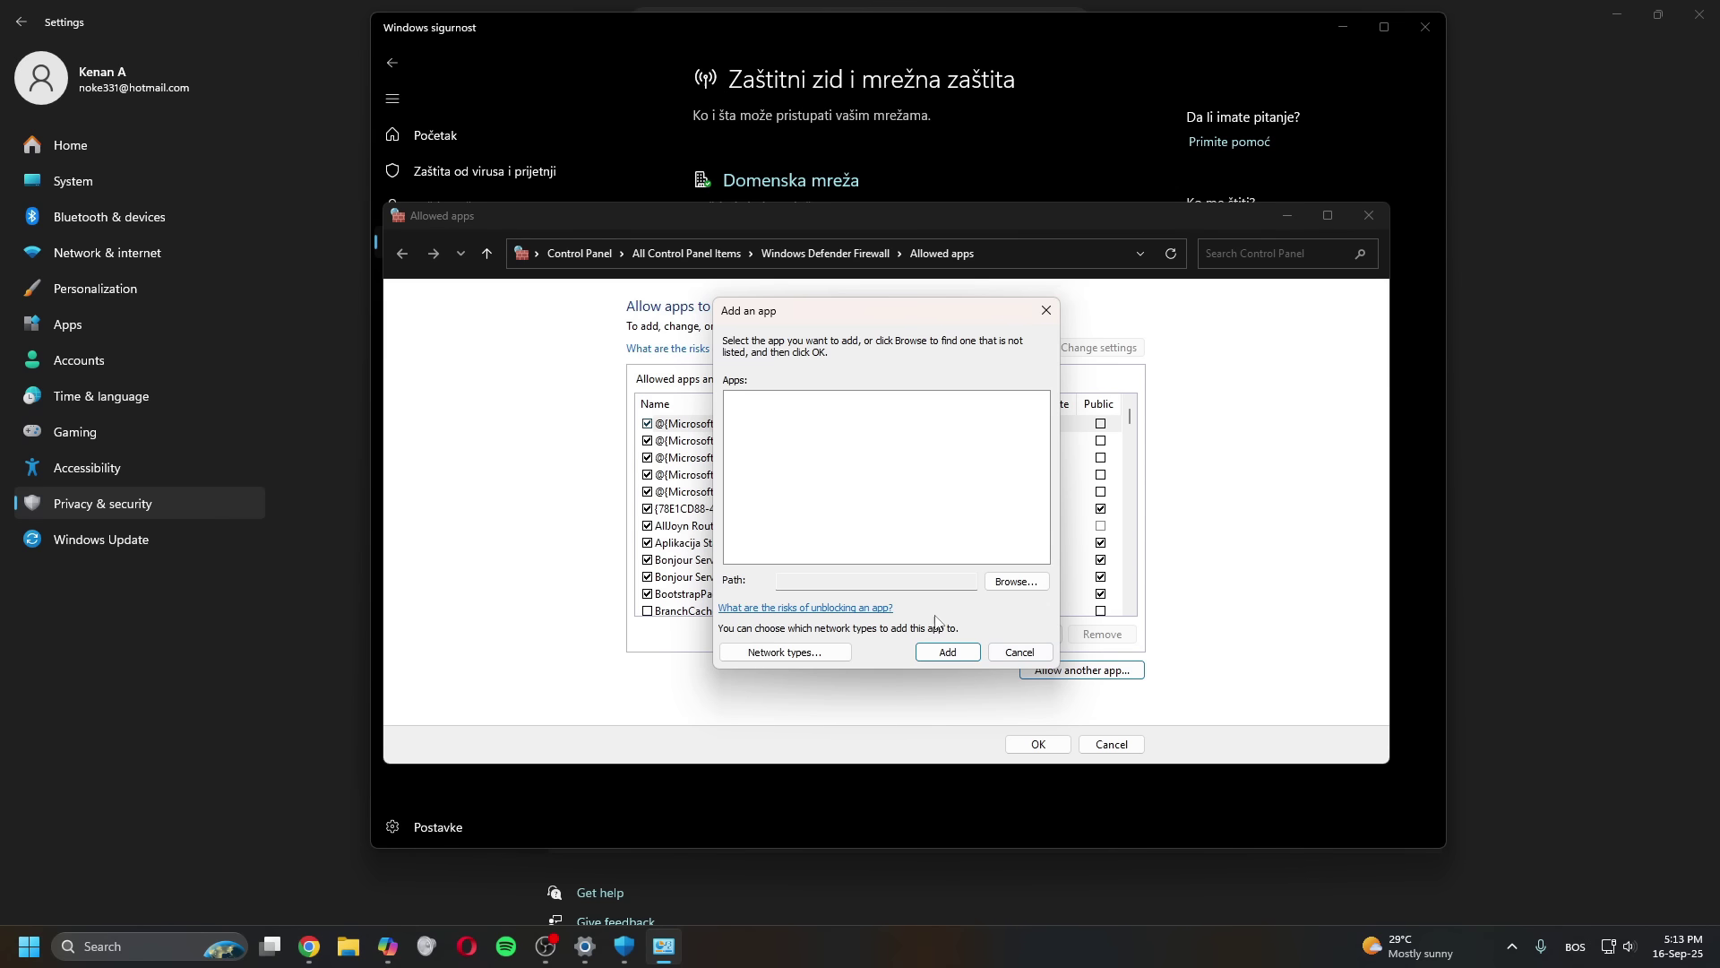
pyautogui.click(1012, 582)
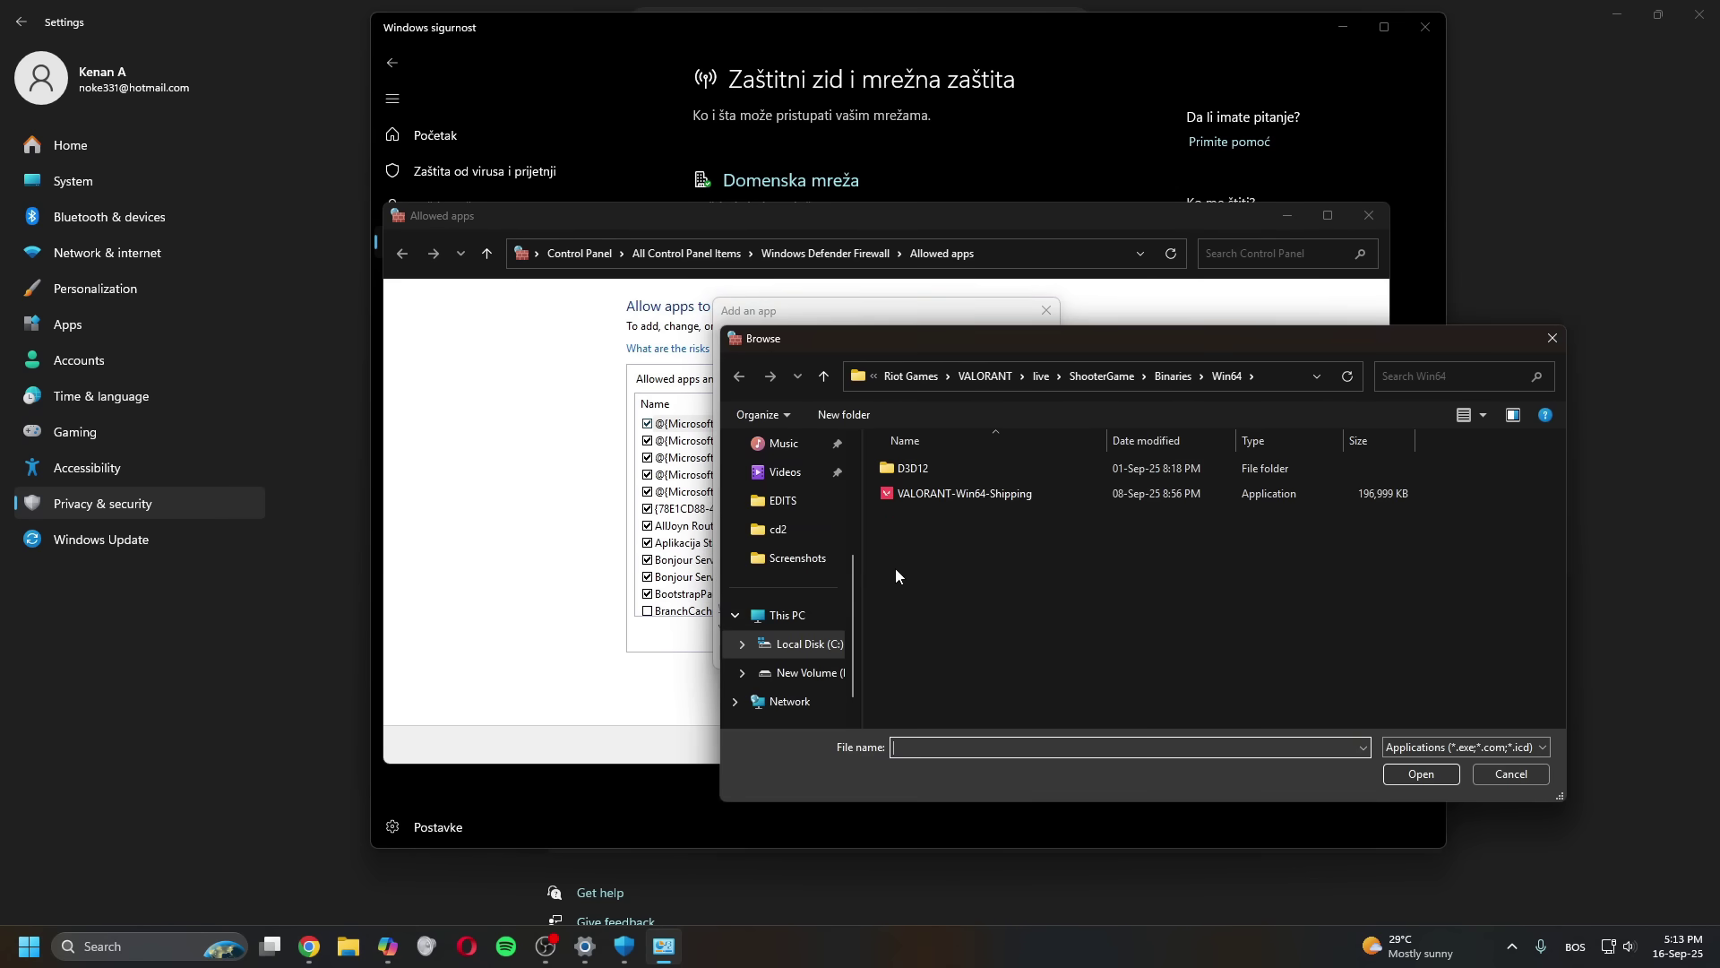
# Select VALORANT-Win64-Shipping from C:\Riot Games\VALORANT\live\ShooterGame\Binaries\Win64
pyautogui.click(809, 643)
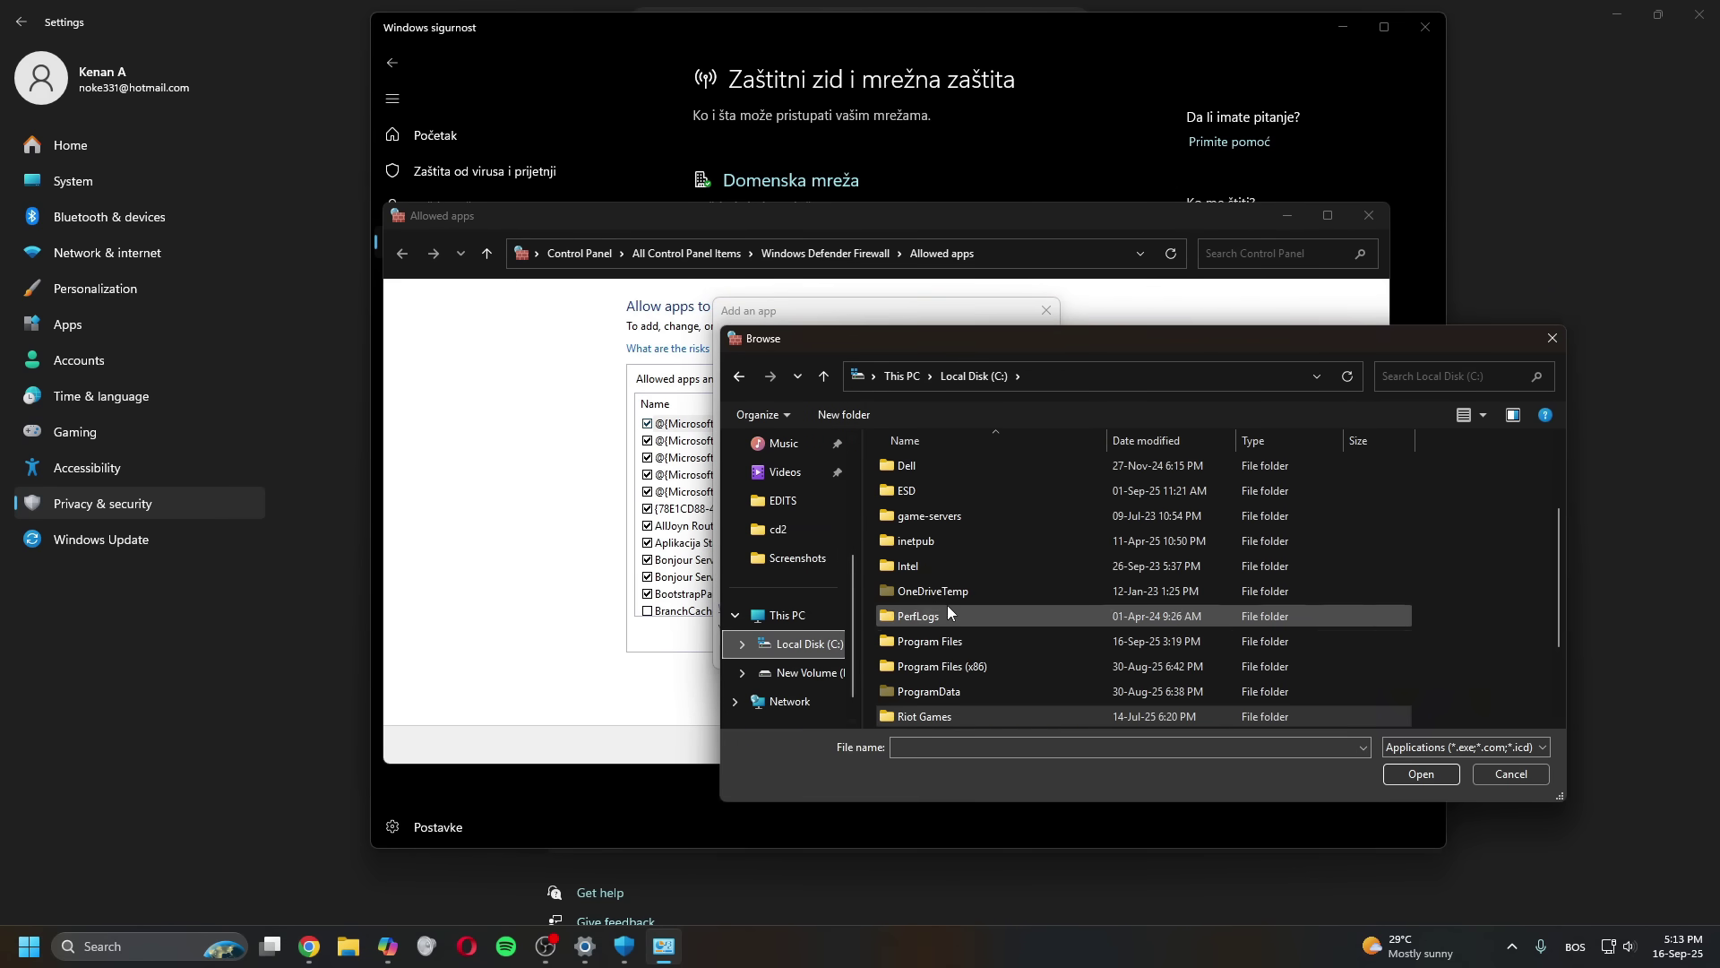
pyautogui.doubleClick(935, 639)
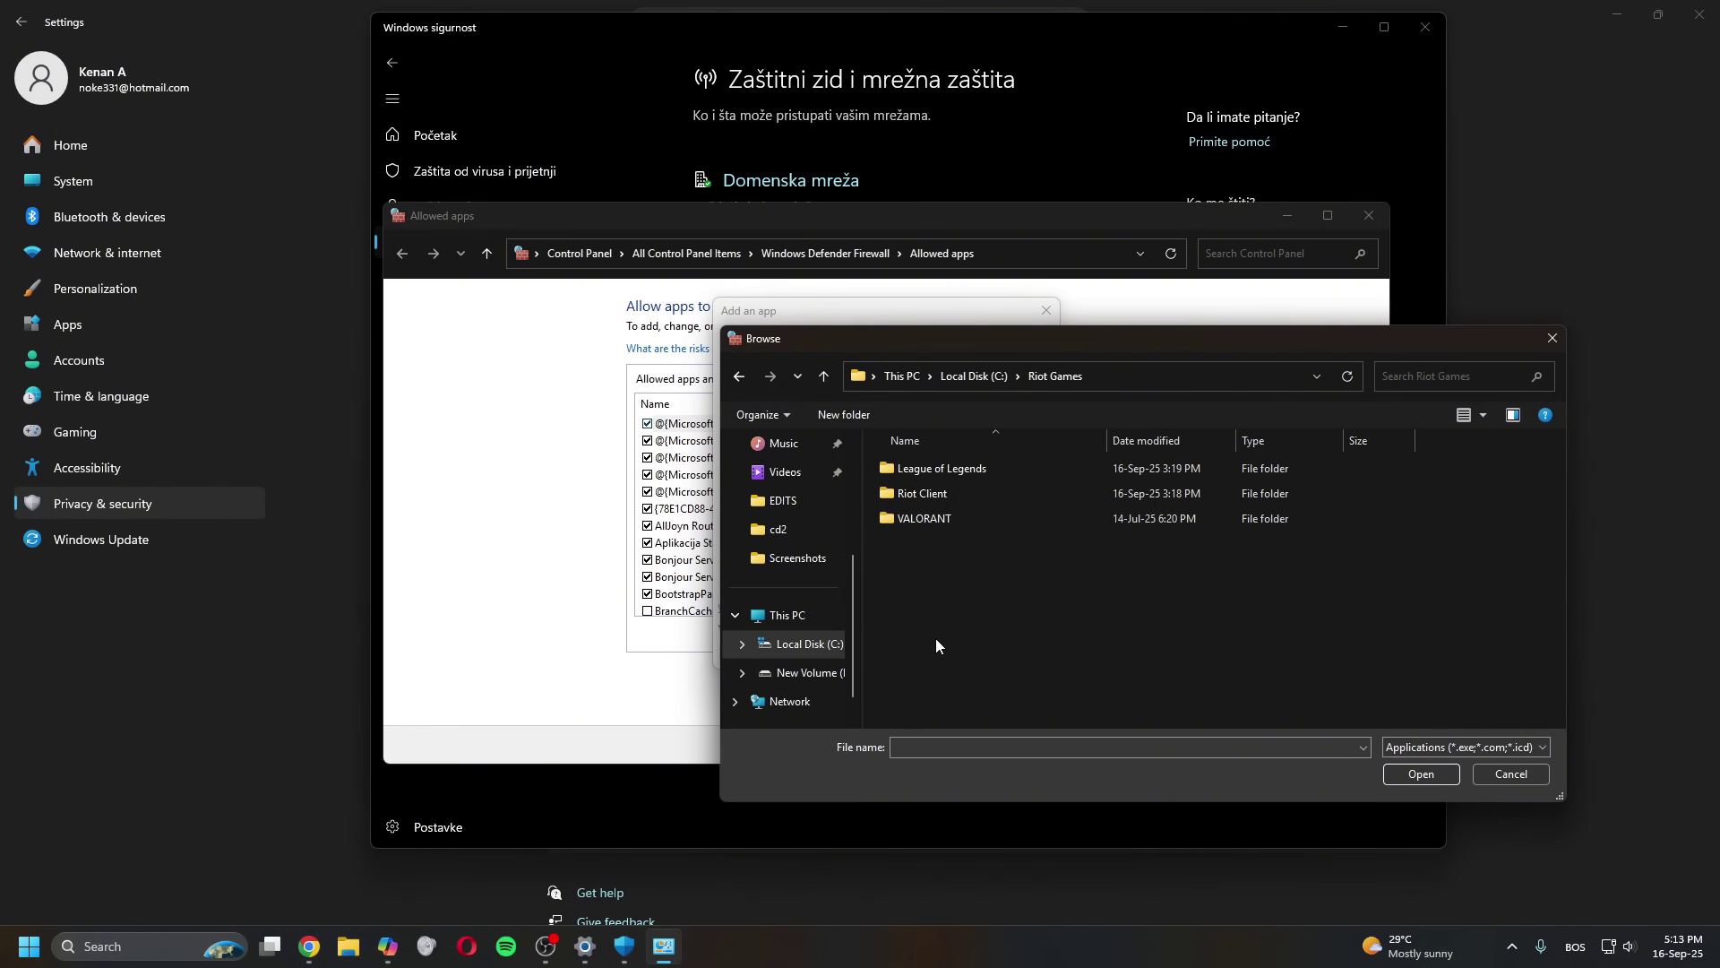
pyautogui.doubleClick(932, 519)
pyautogui.doubleClick(923, 469)
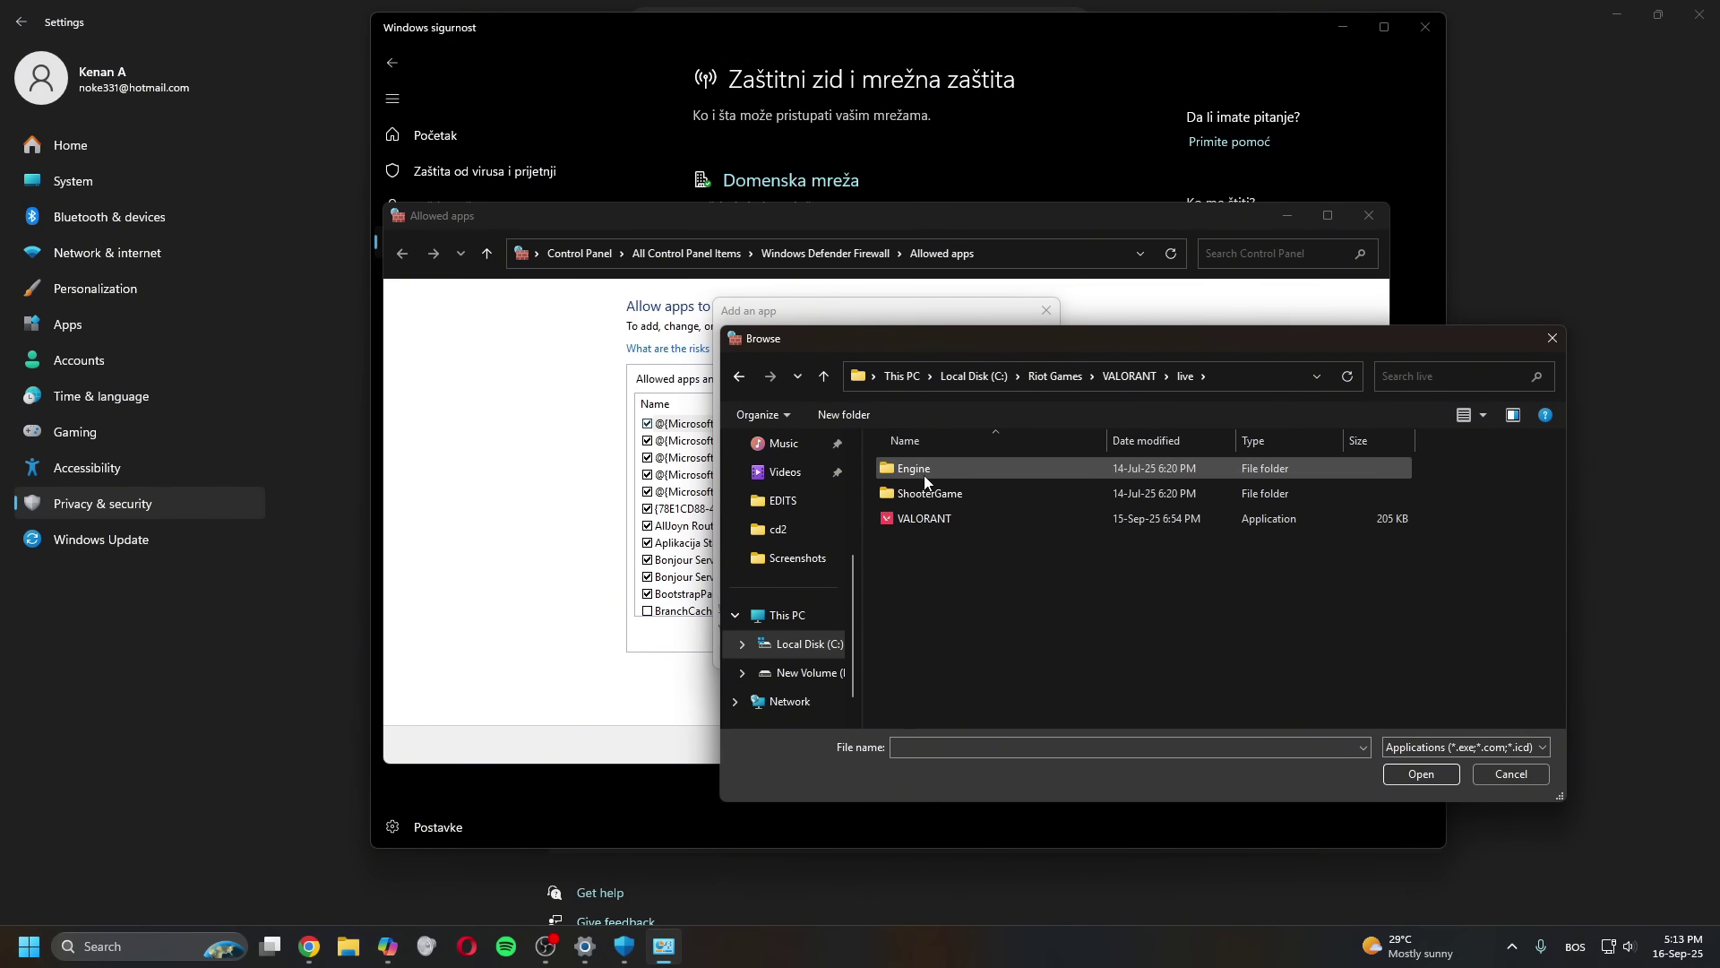
pyautogui.doubleClick(932, 496)
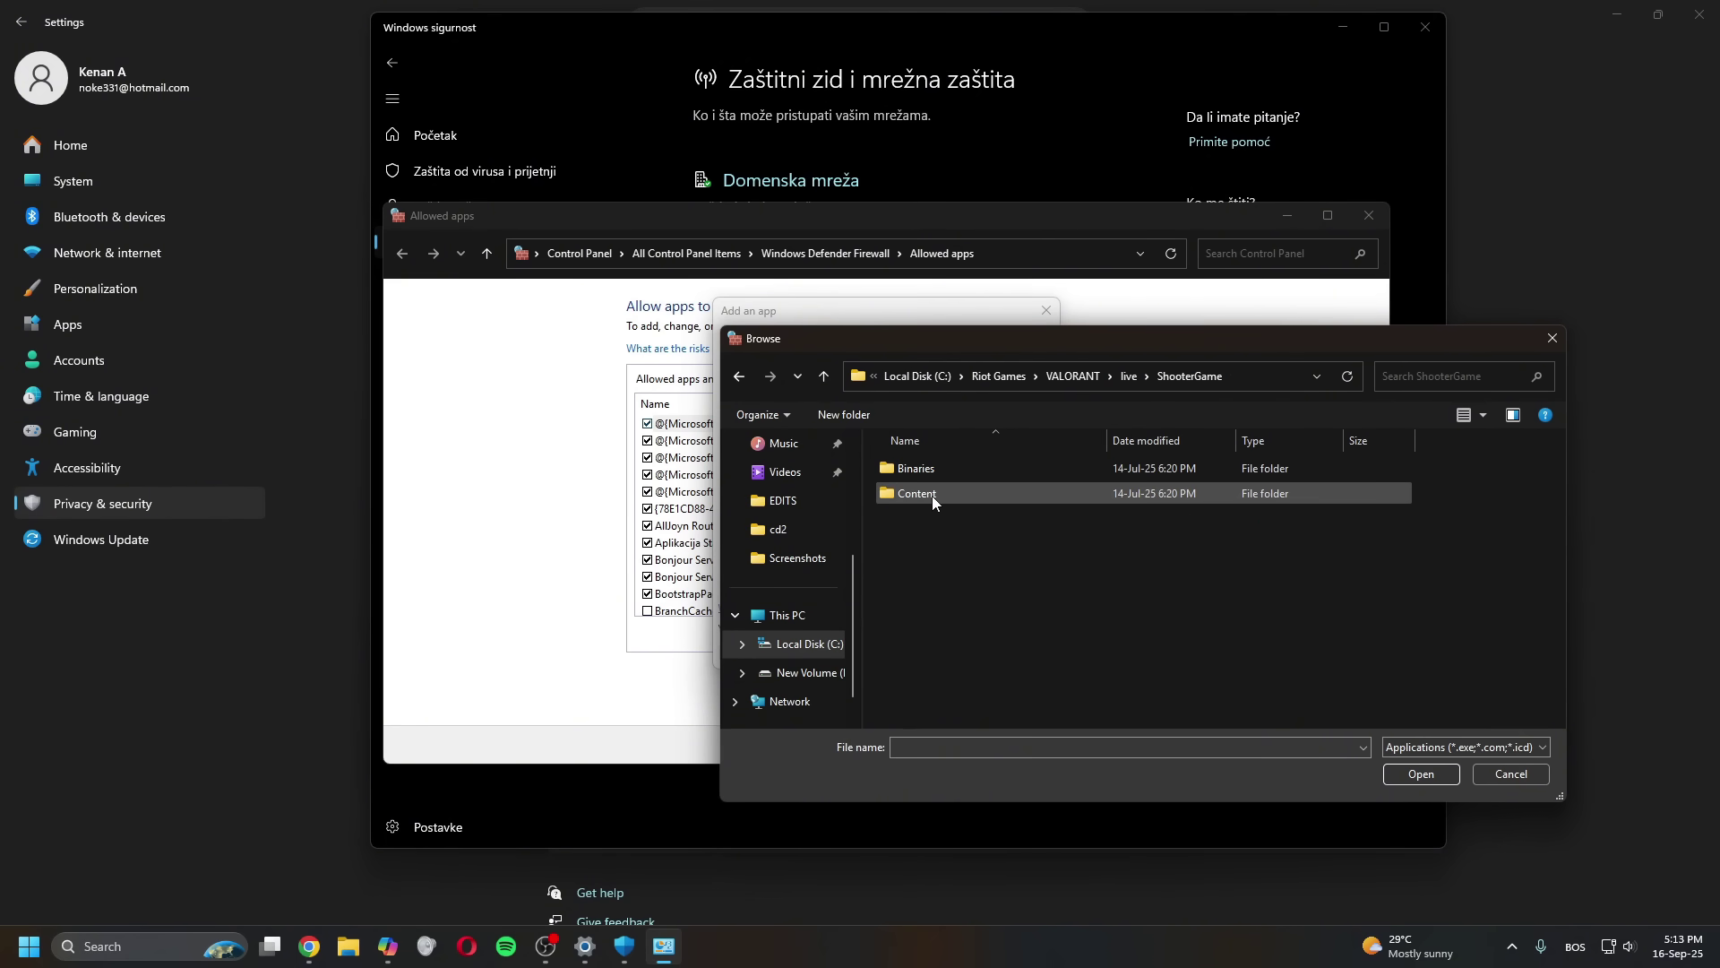
pyautogui.doubleClick(931, 470)
pyautogui.doubleClick(917, 469)
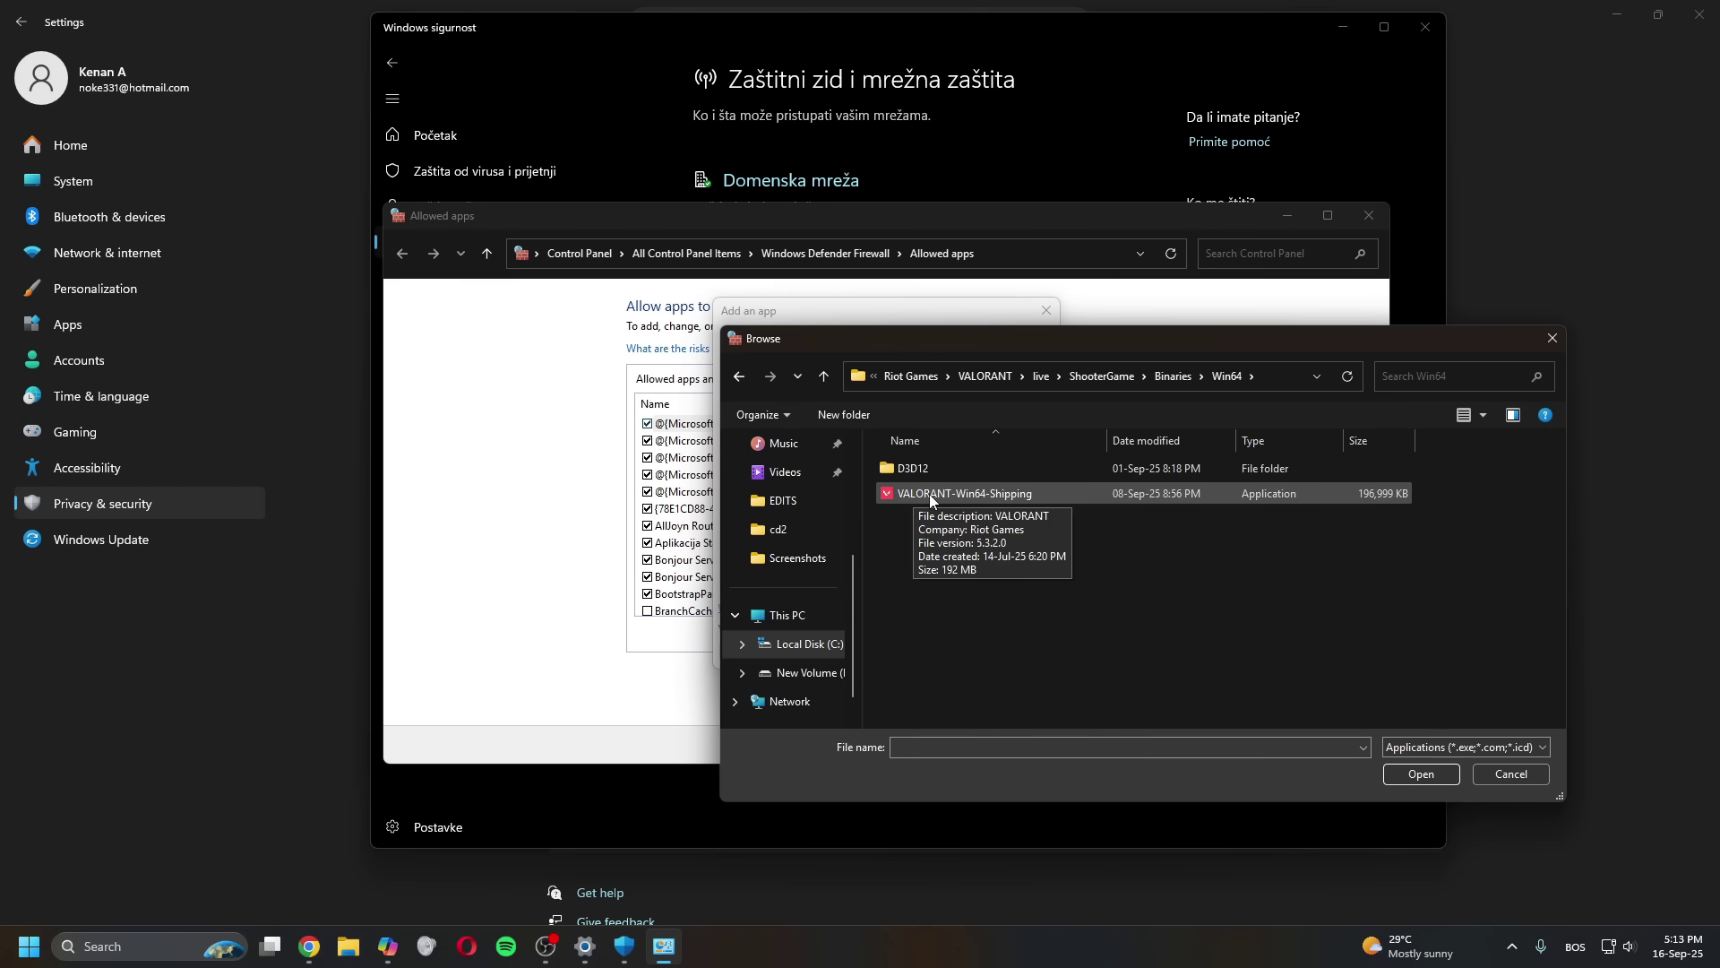
pyautogui.click(928, 494)
pyautogui.click(1403, 775)
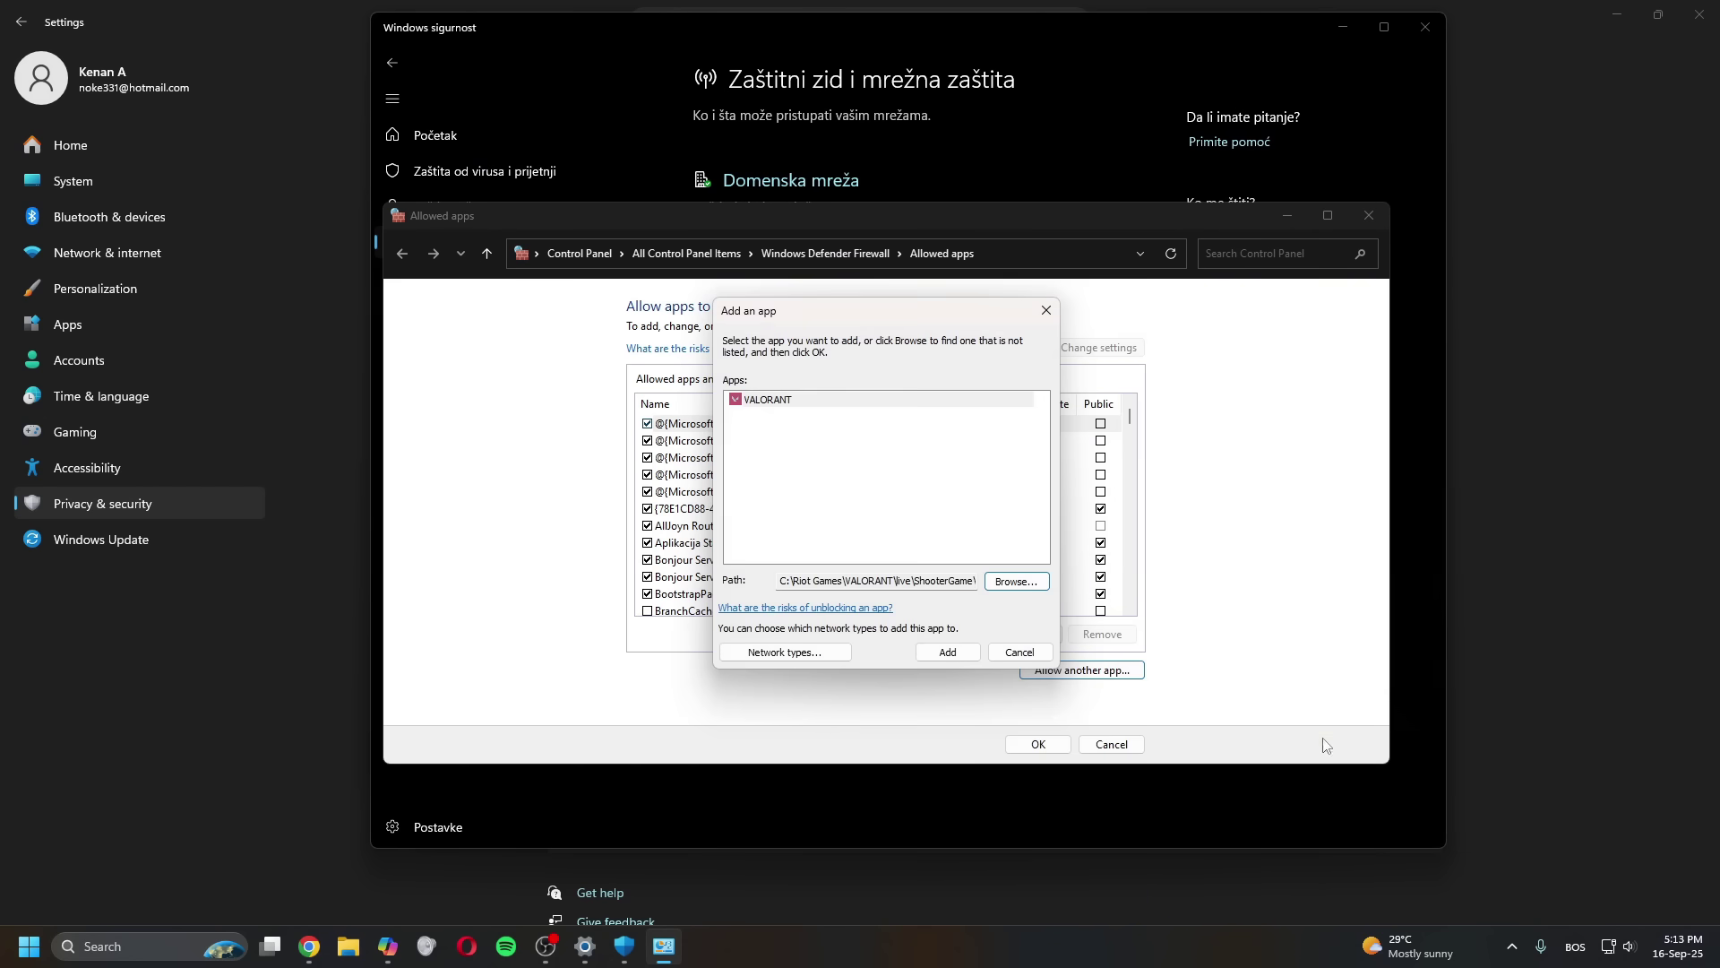
# Add VALORANT to the firewall's allowed apps
pyautogui.click(948, 652)
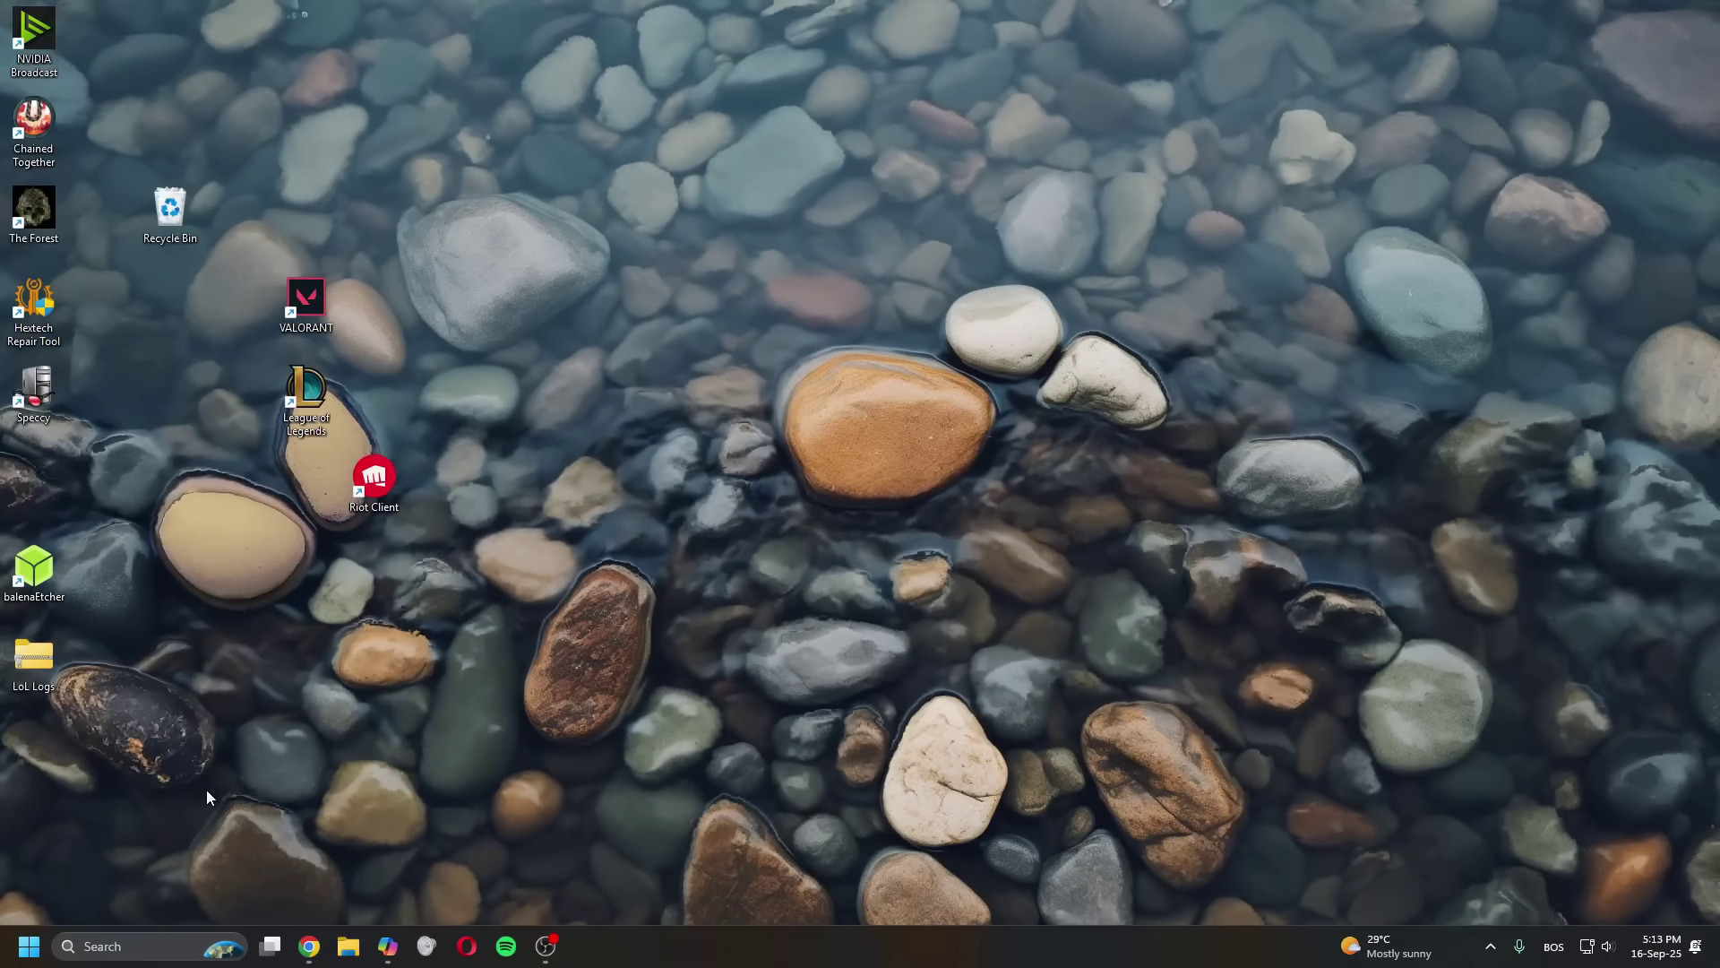
pyautogui.click(119, 948)
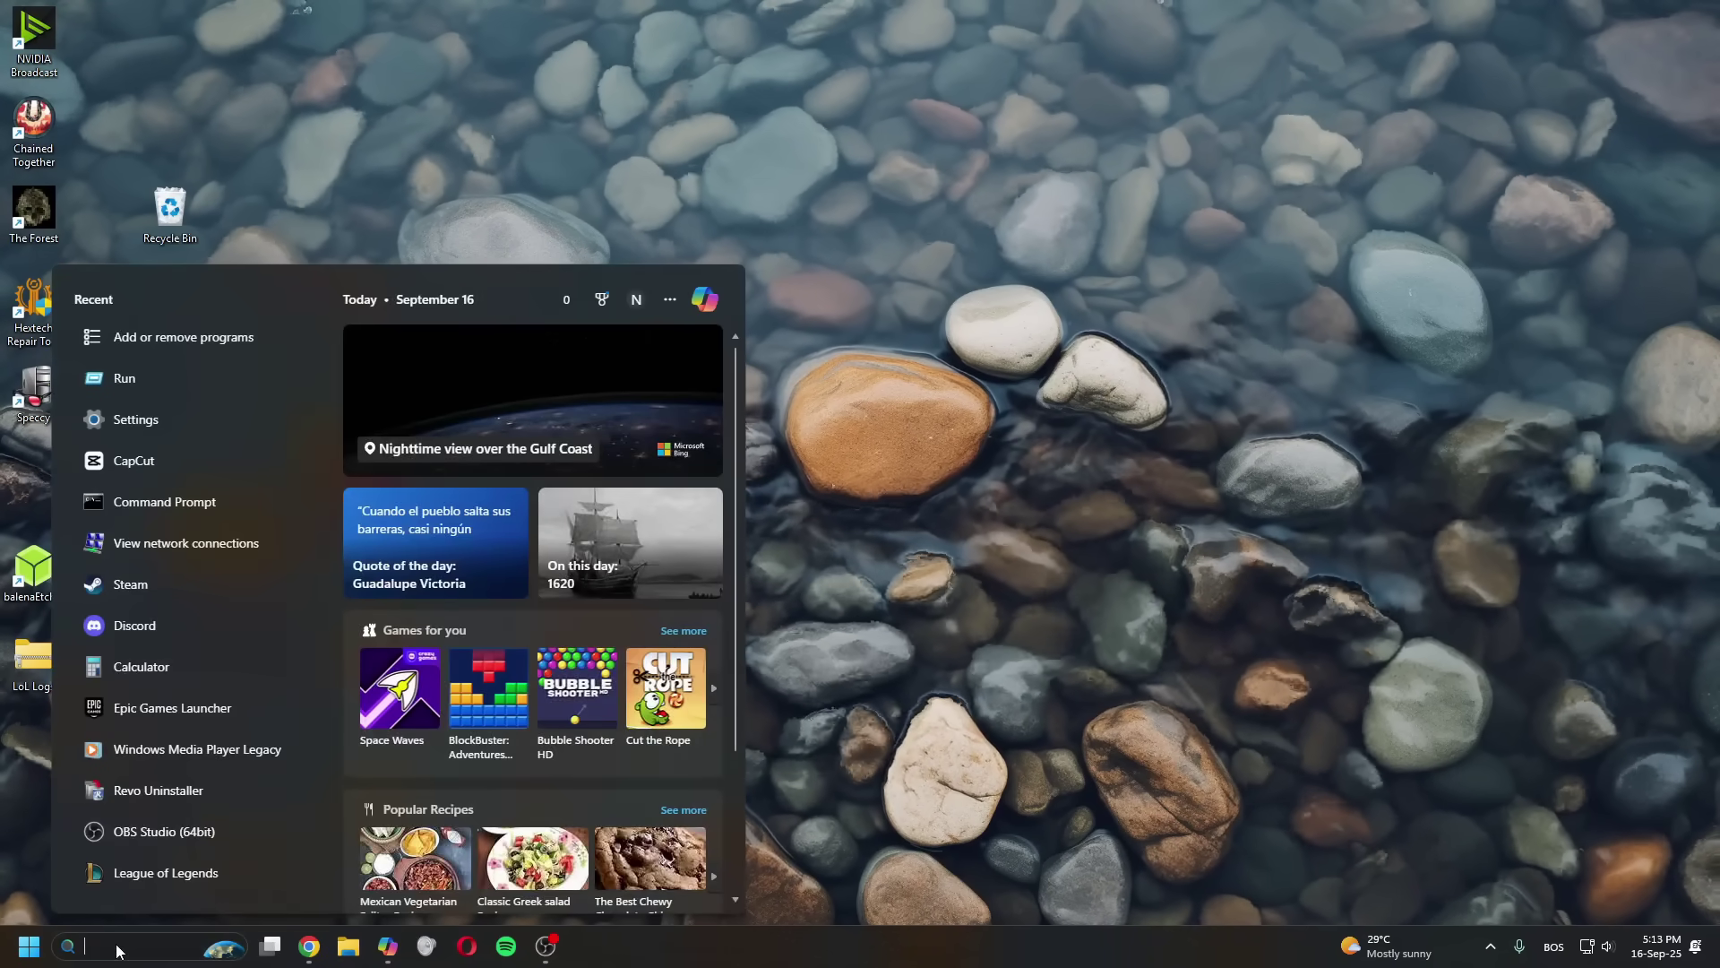
pyautogui.press('Escape')
# Open services.msc, confirm the vgc service's startup type is Automatic, and close Services
pyautogui.press('super+r')
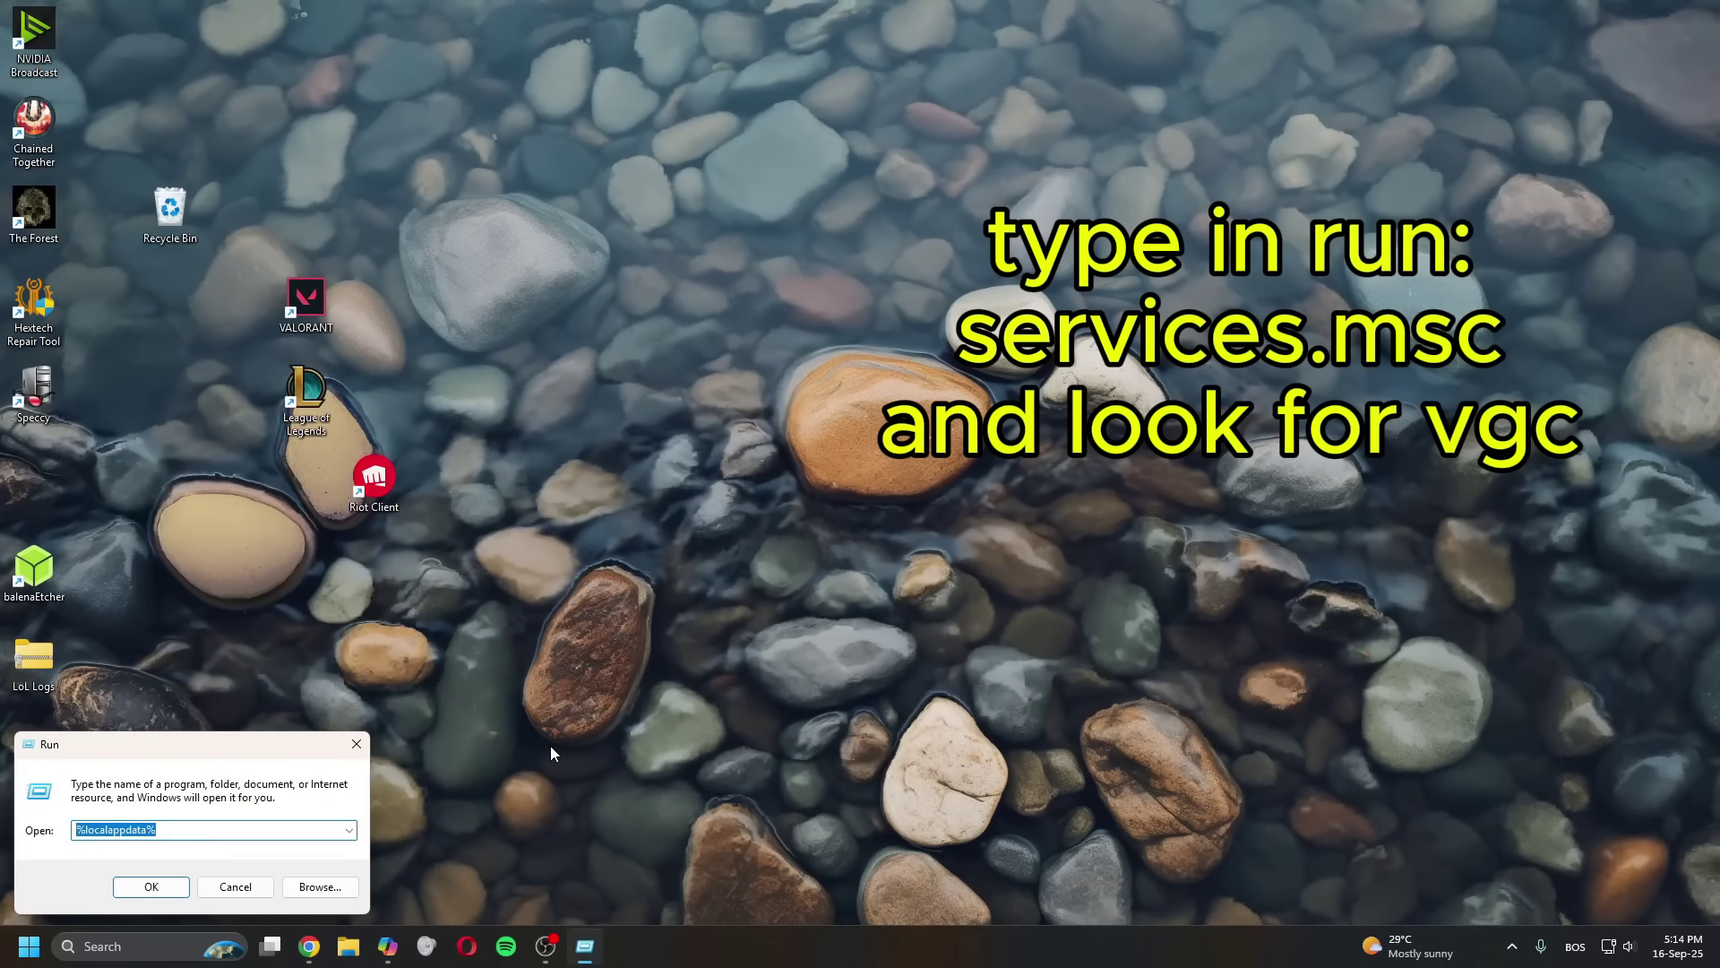
pyautogui.write('ser')
pyautogui.press('Return')
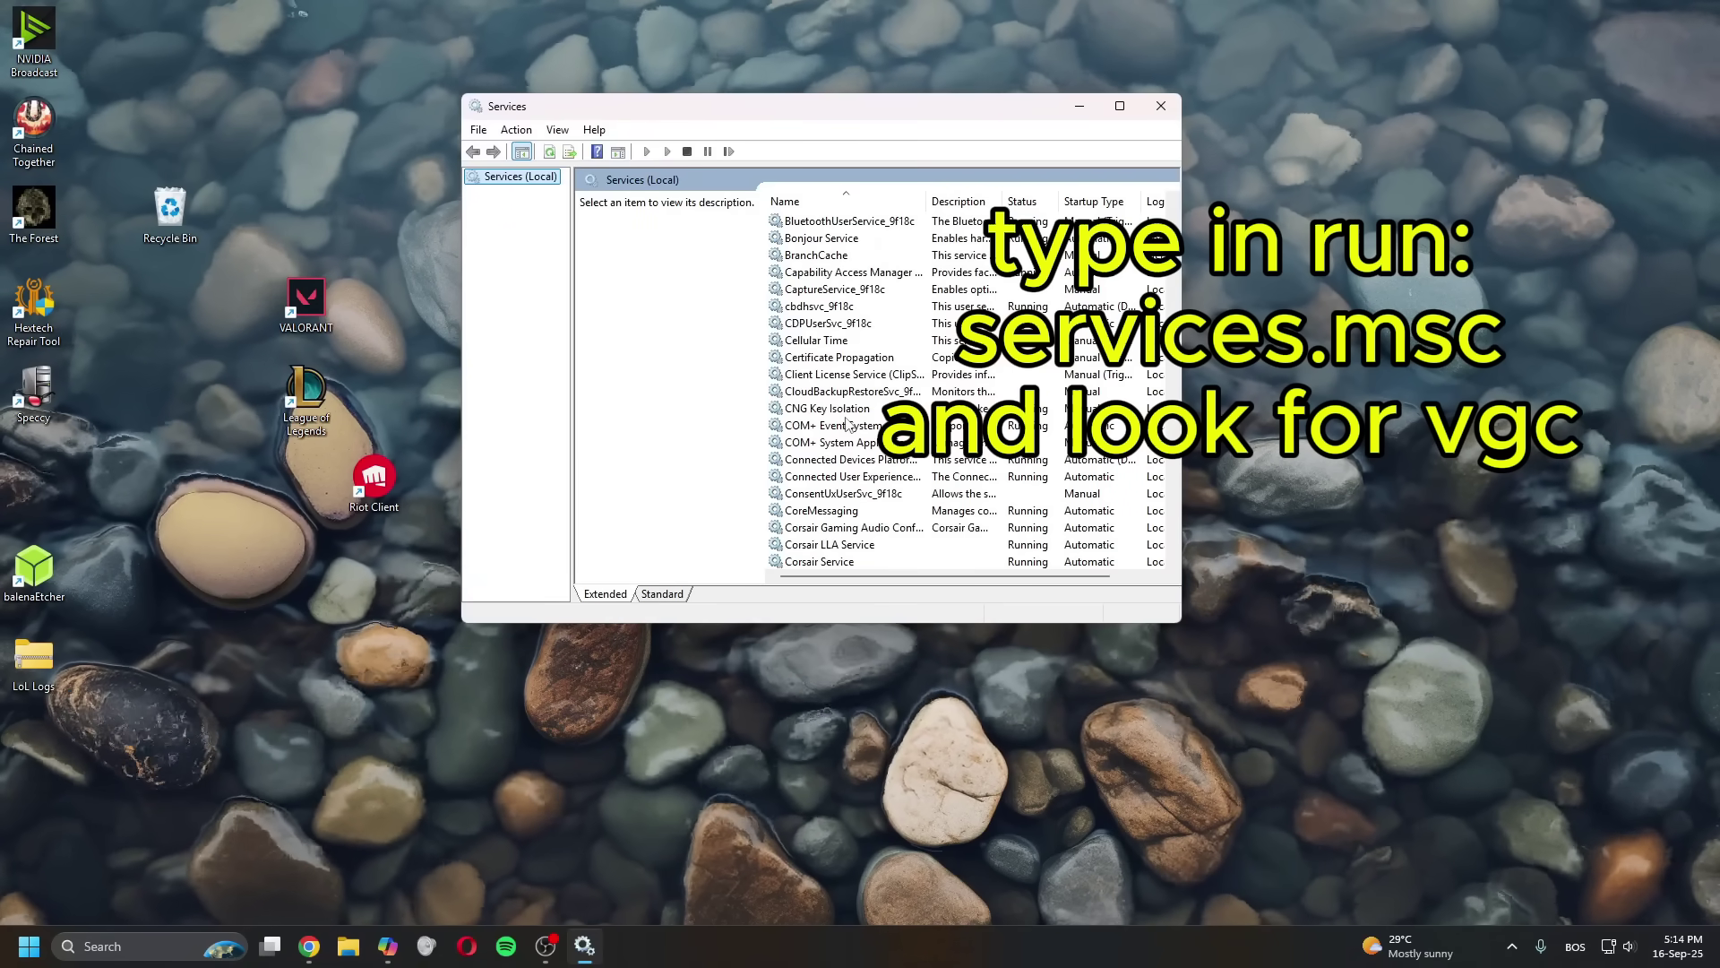
pyautogui.click(829, 376)
pyautogui.write('vgc')
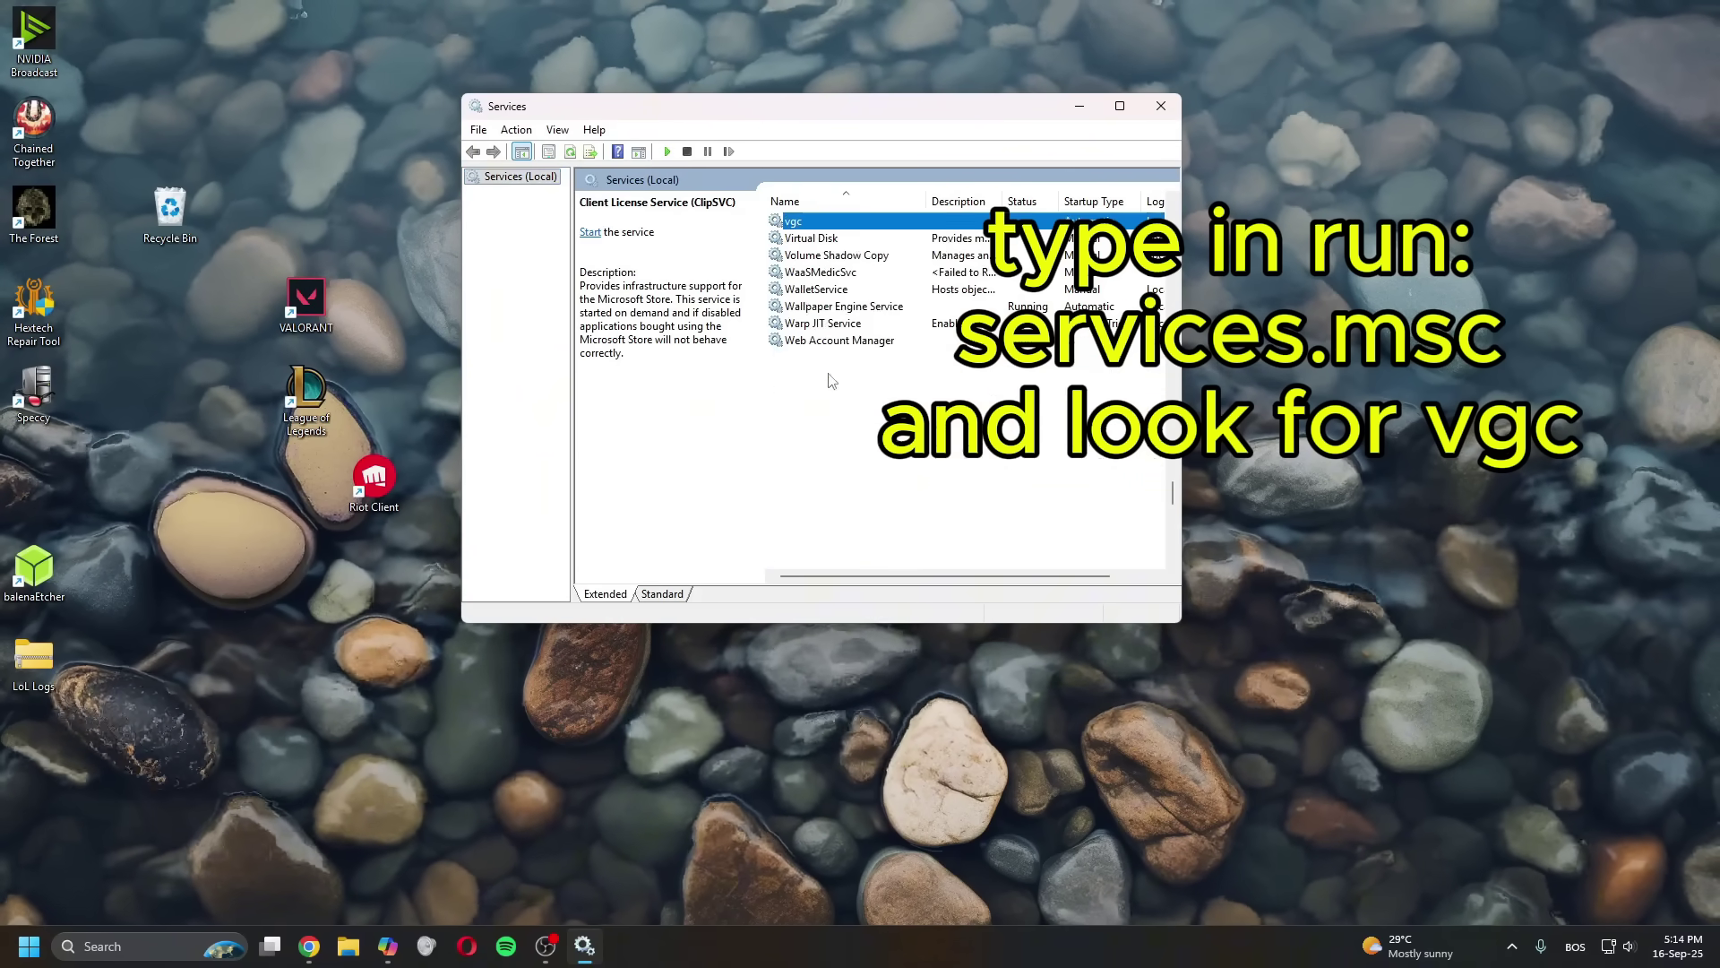
pyautogui.doubleClick(817, 223)
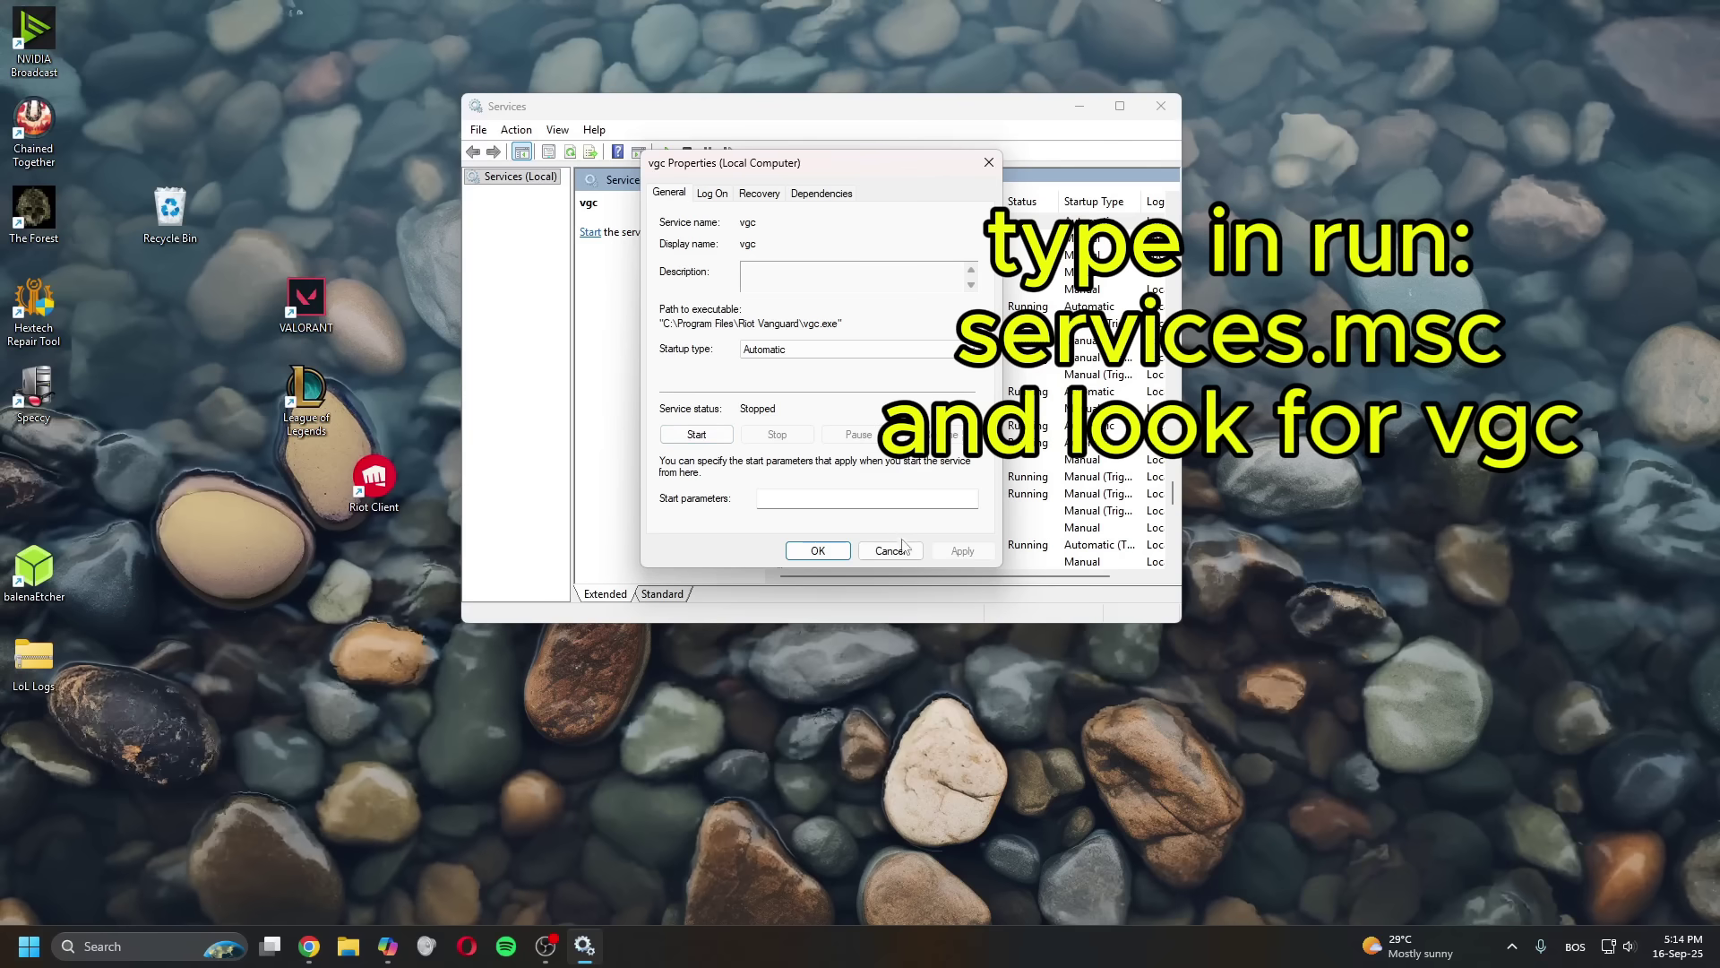
pyautogui.click(818, 551)
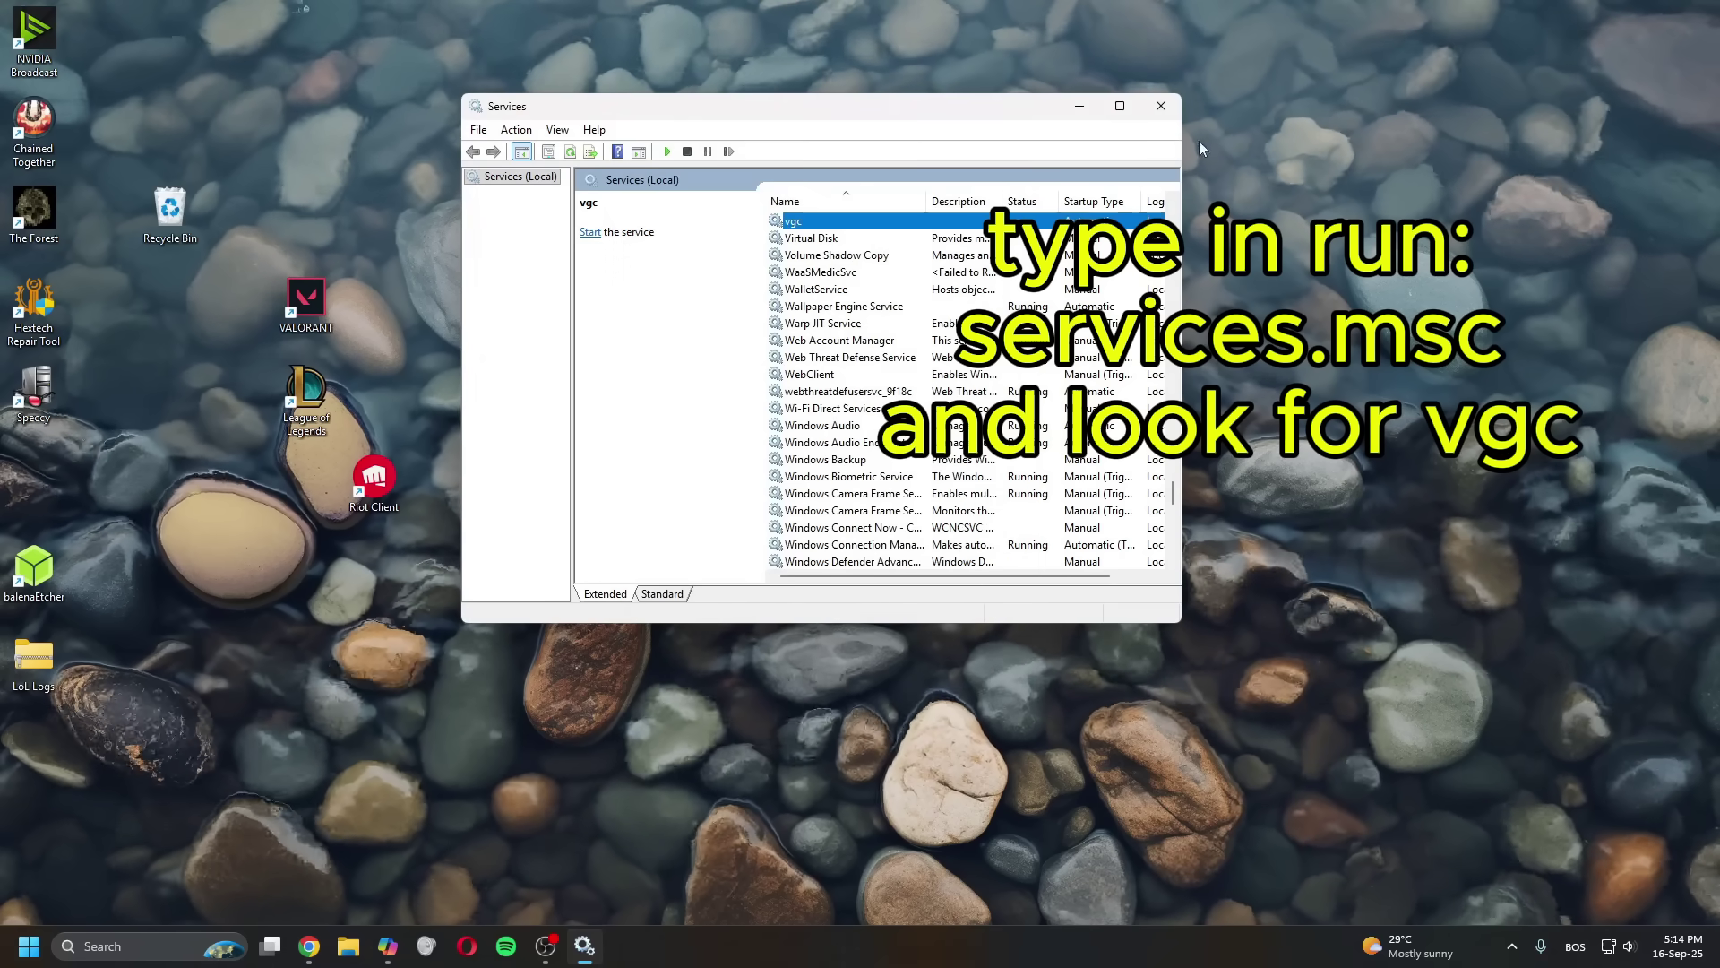
pyautogui.click(1161, 106)
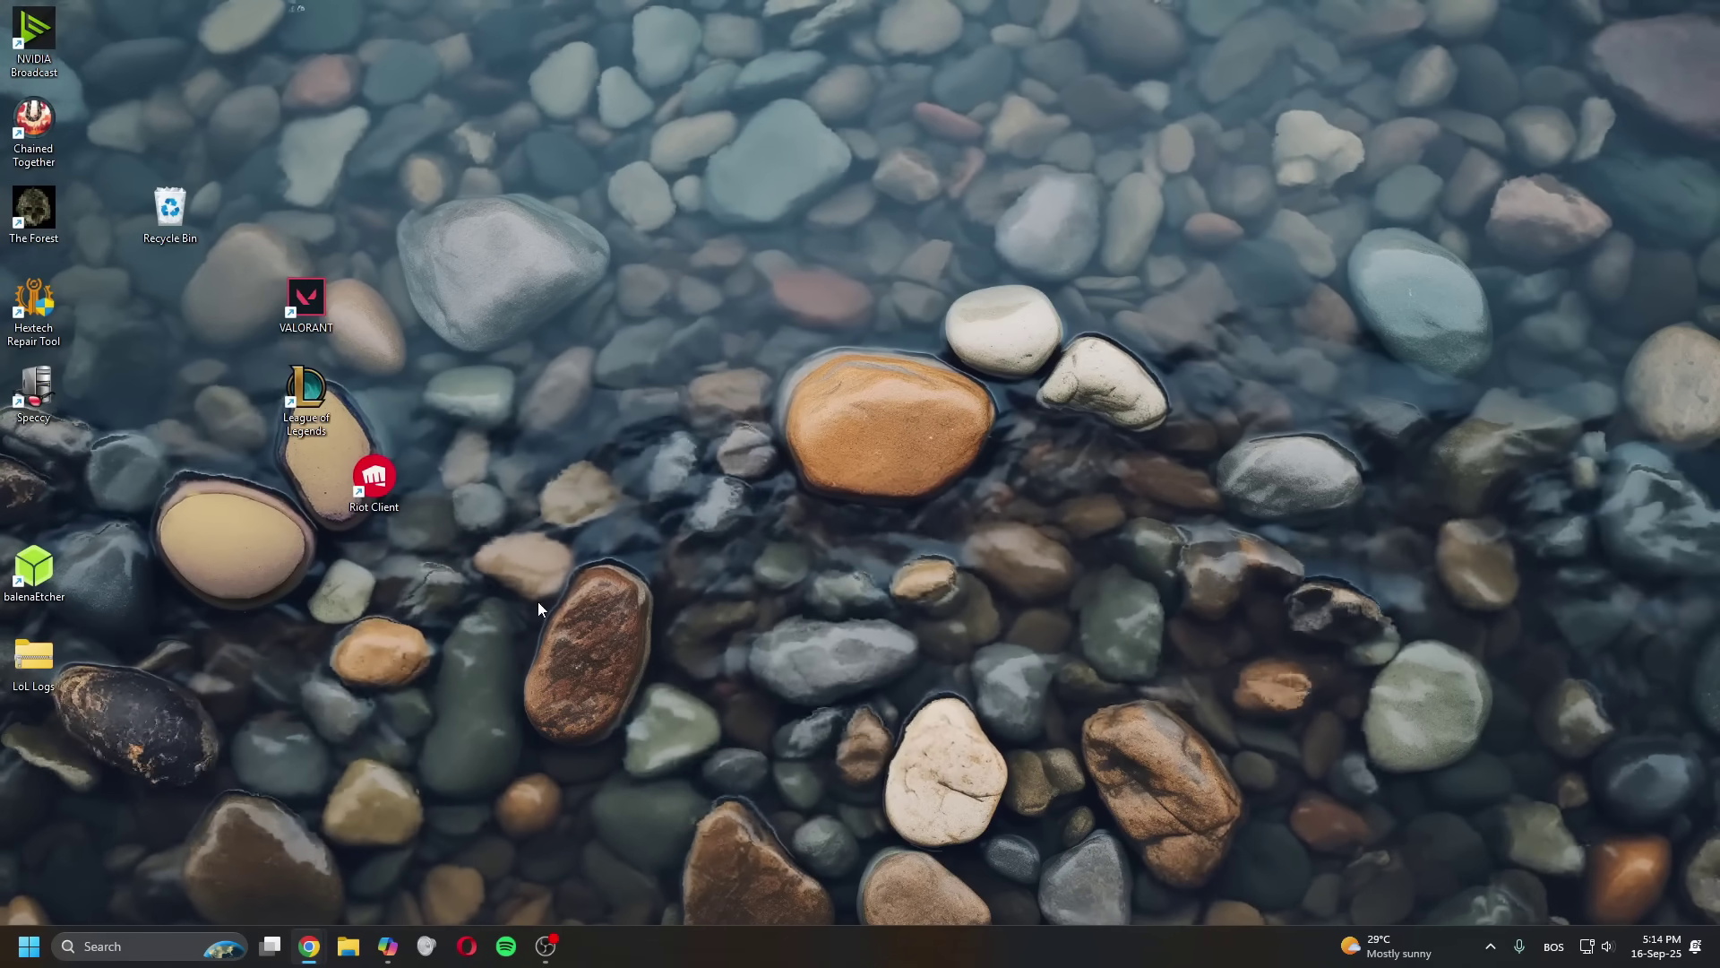
pyautogui.click(545, 947)
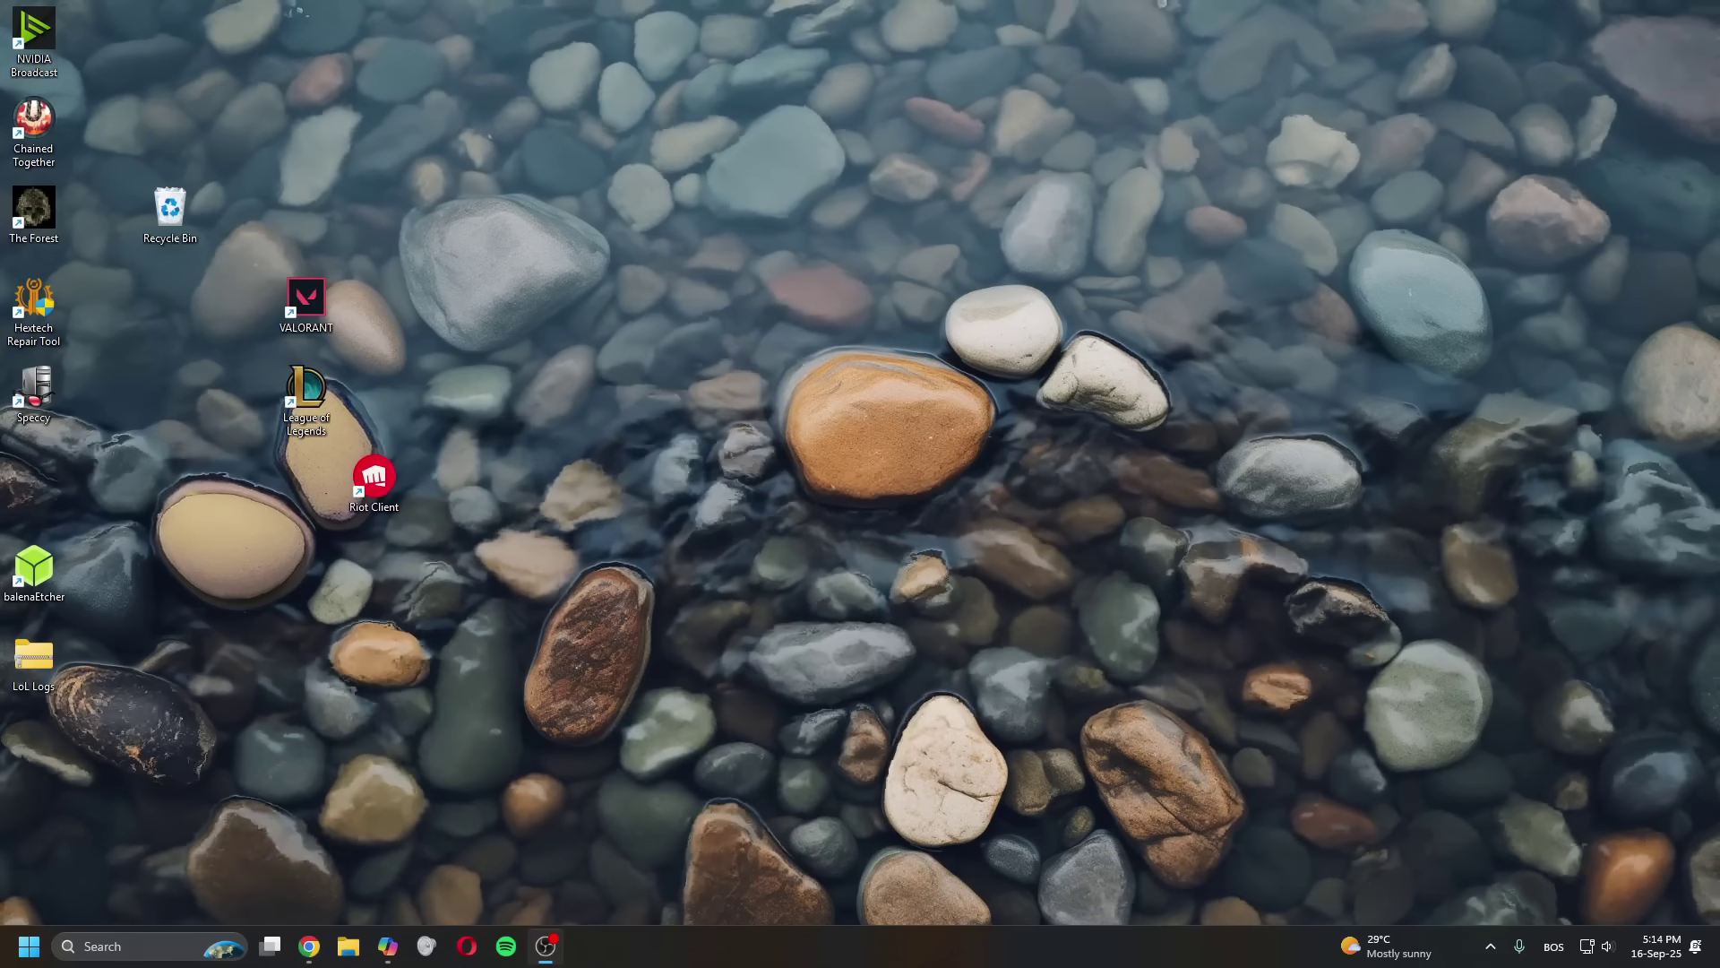